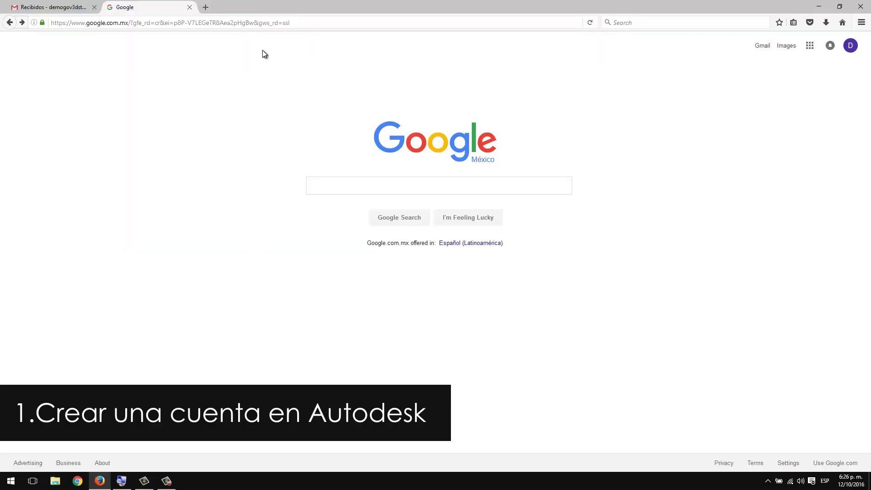
Load autodesk.com and open the Autodesk Account sign-in page from SIGN IN
{"action": "left_click", "coordinate": [264, 22]}
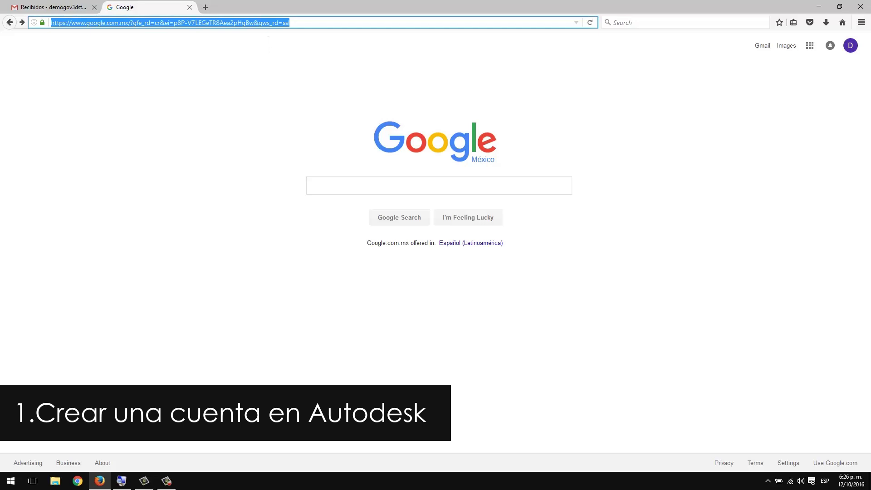
{"action": "type", "text": "autodesk.com/"}
{"action": "key", "text": "Return"}
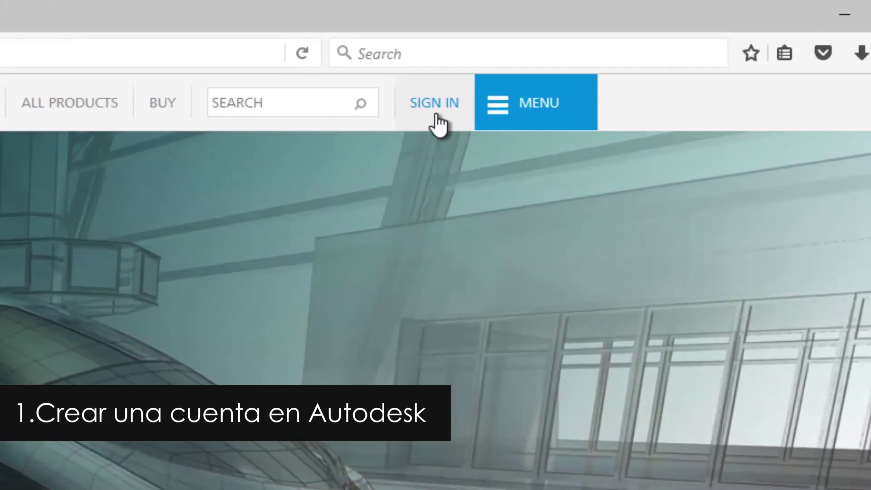
{"action": "left_click", "coordinate": [436, 117]}
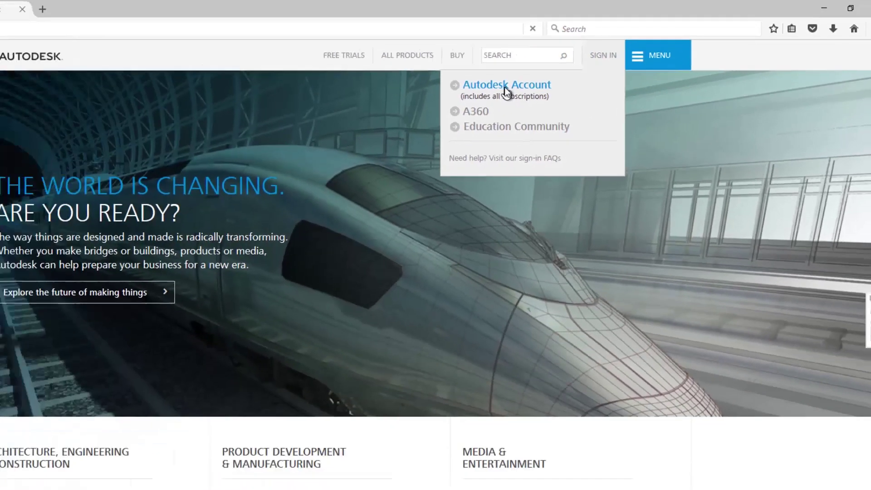
{"action": "left_click", "coordinate": [510, 87]}
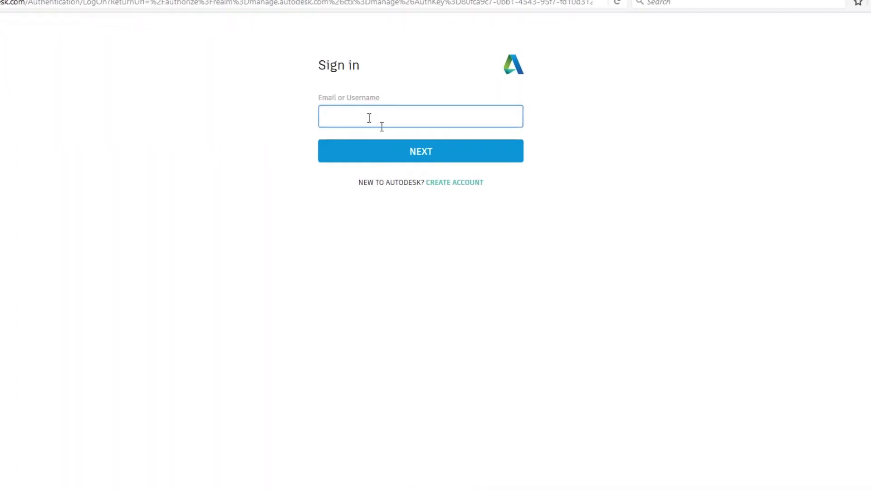
Start a new Autodesk account and enter the user's first and last name
{"action": "left_click", "coordinate": [448, 192]}
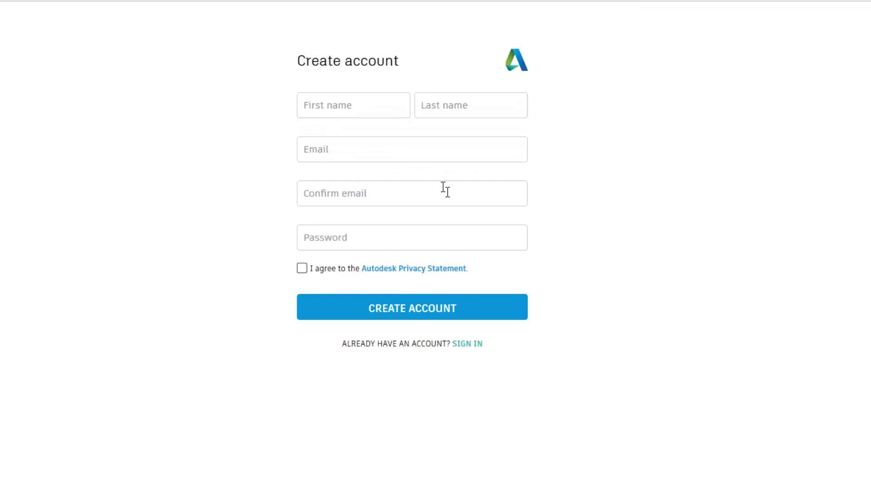
{"action": "left_click", "coordinate": [362, 112]}
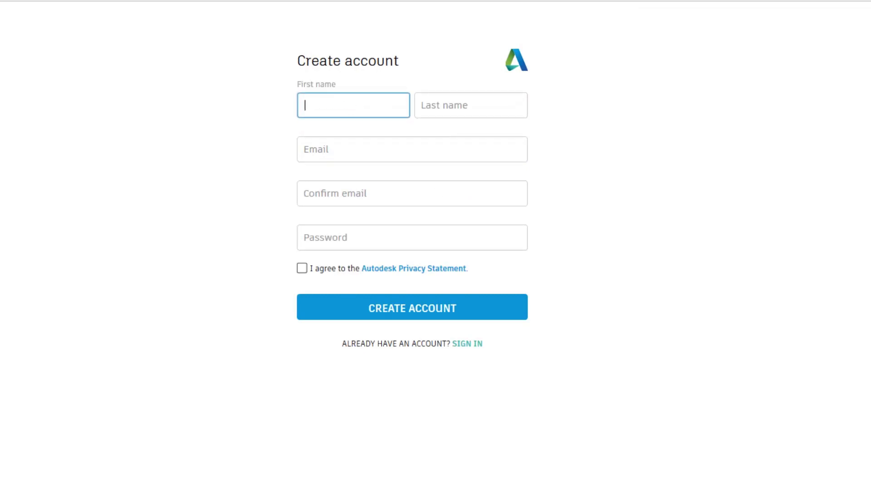
{"action": "left_click", "coordinate": [457, 109]}
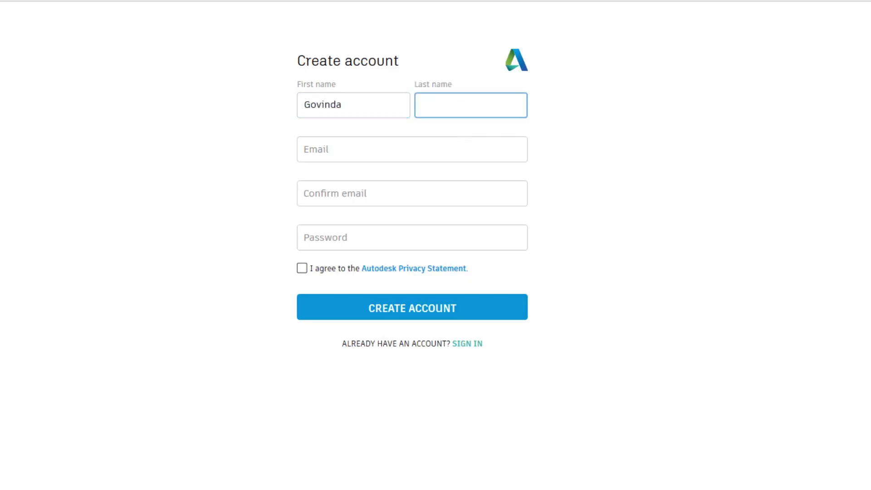
Enter the user's email address and copy it into the Confirm email field
{"action": "left_click", "coordinate": [372, 154]}
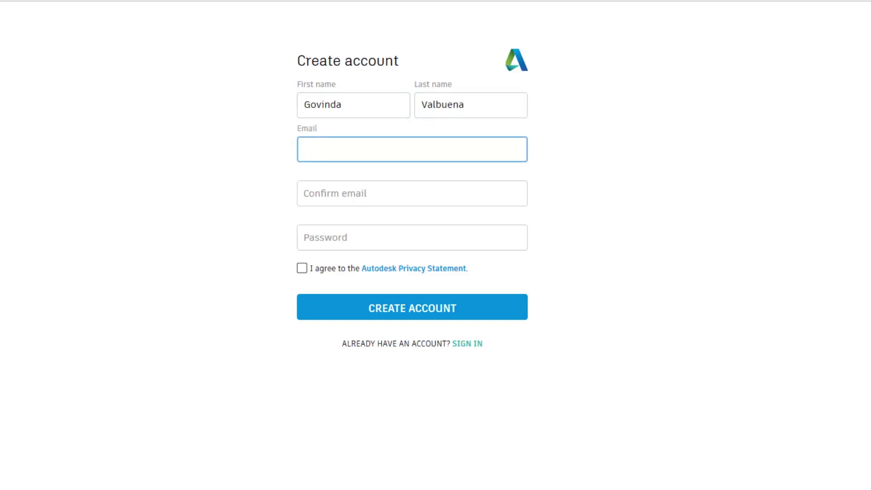
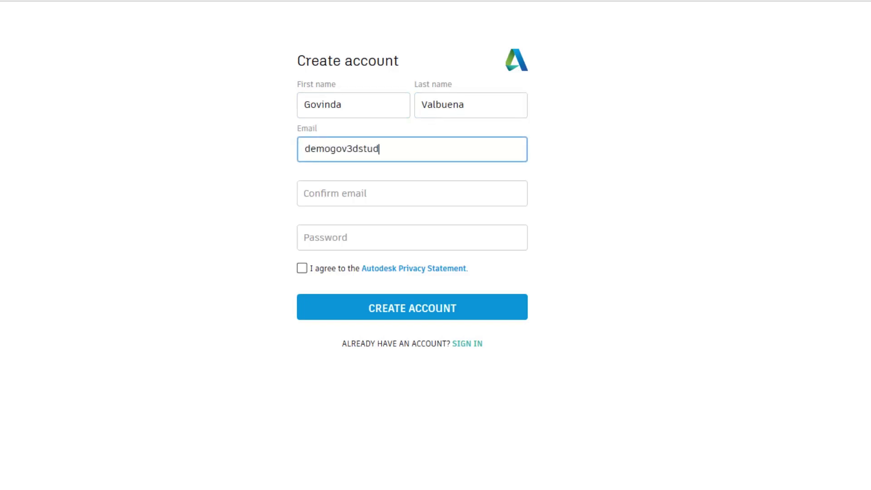
{"action": "left_click_drag", "start_coordinate": [448, 148], "coordinate": [253, 163]}
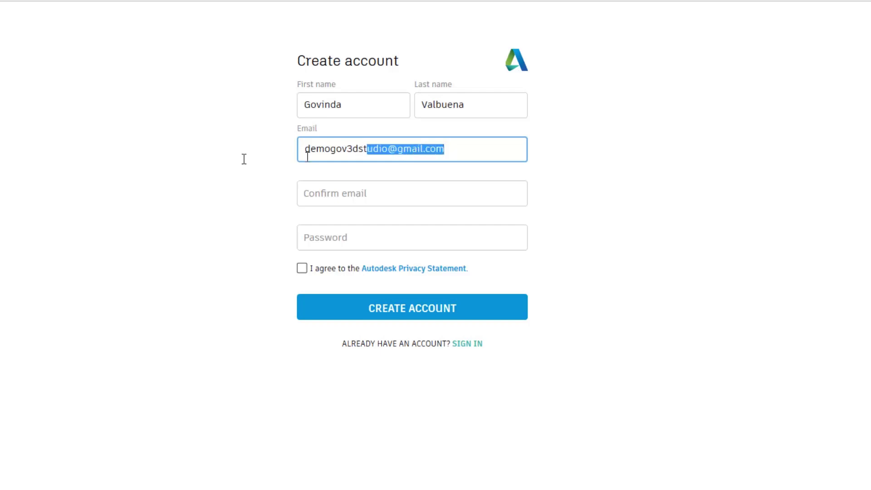
{"action": "key", "text": "ctrl+c"}
{"action": "left_click", "coordinate": [368, 200]}
{"action": "key", "text": "ctrl+v"}
{"action": "left_click", "coordinate": [364, 238]}
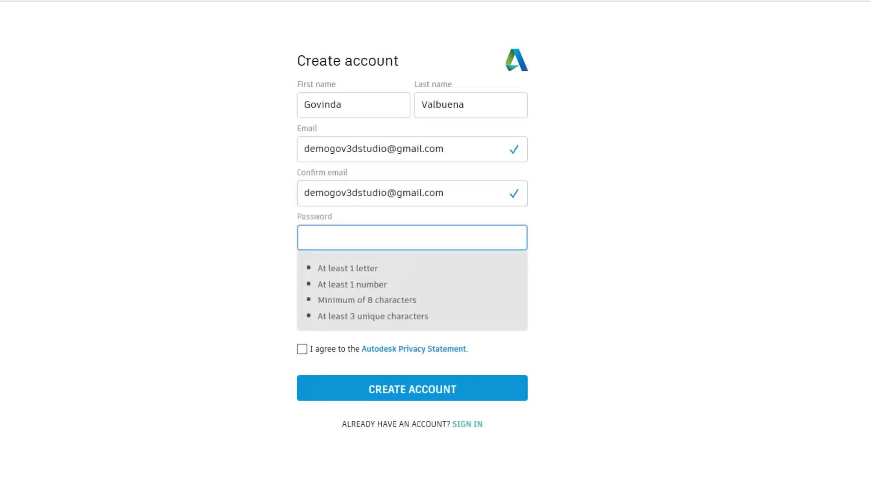
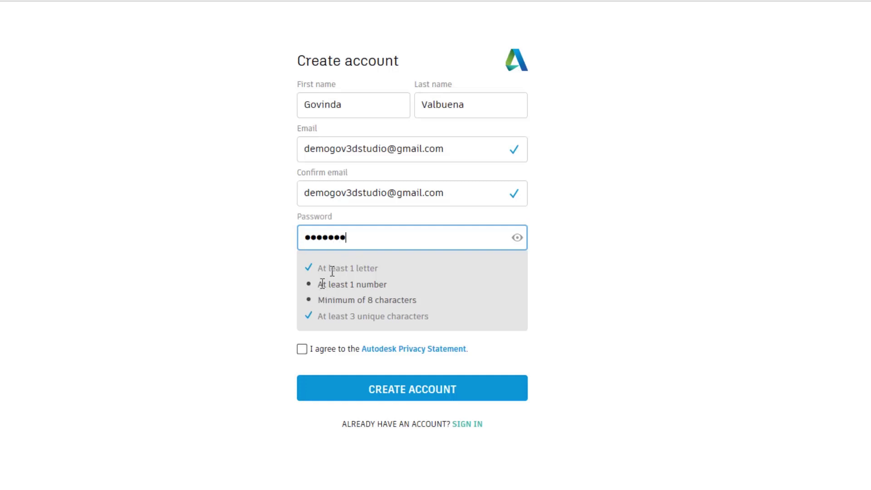
Enter an account password meeting all listed requirements and agree to the Autodesk Privacy Statement
{"action": "left_click_drag", "start_coordinate": [347, 237], "coordinate": [290, 241]}
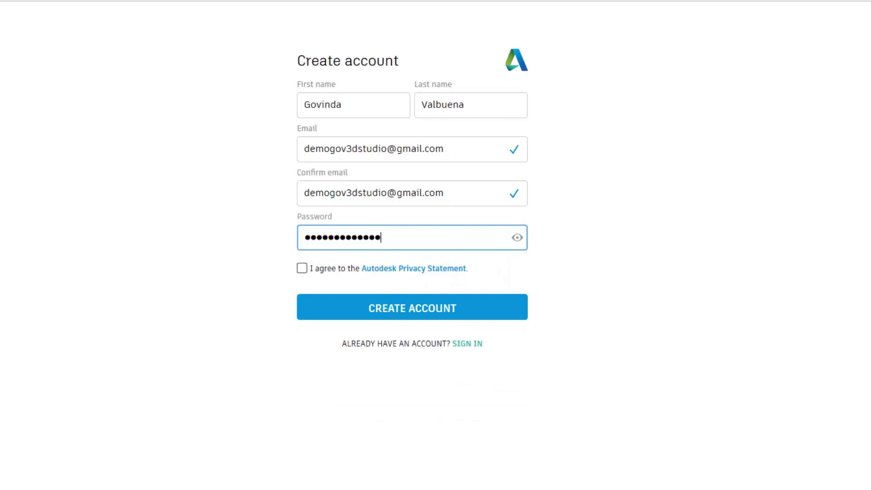
{"action": "left_click", "coordinate": [305, 269]}
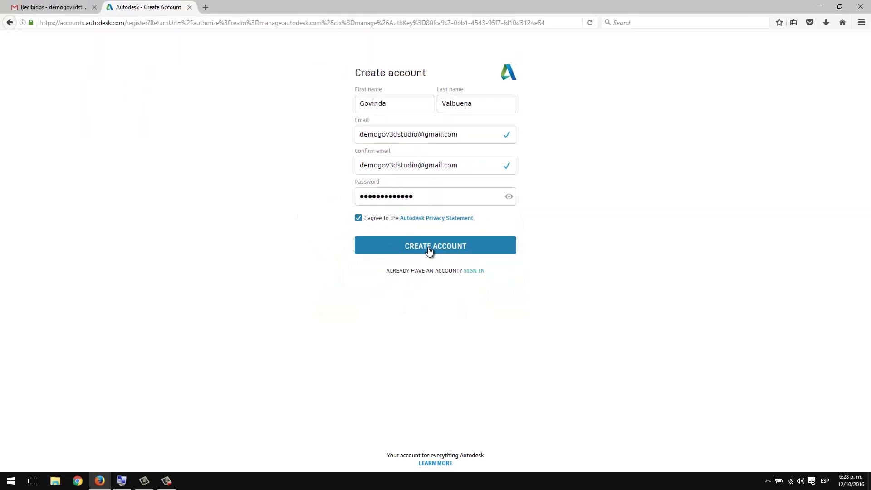
Submit the new account, dismiss the browser's save-login offer, and continue to the overview
{"action": "left_click", "coordinate": [428, 249]}
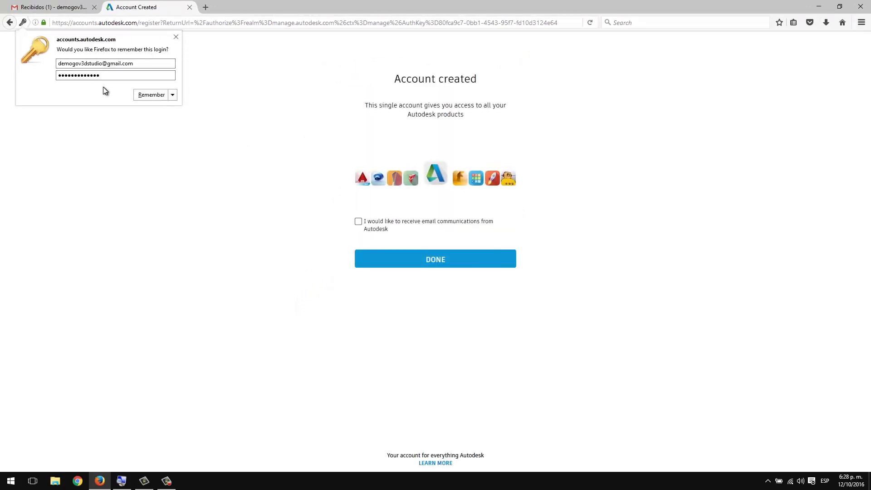
{"action": "left_click", "coordinate": [177, 36]}
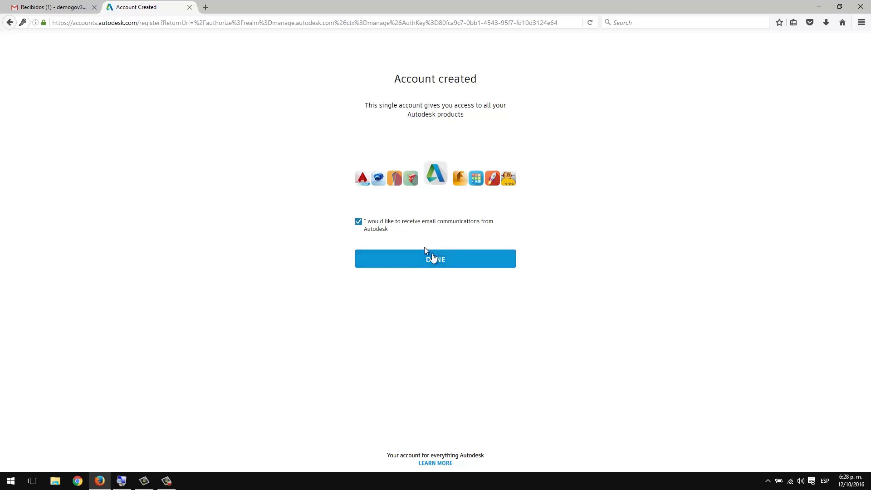
{"action": "left_click", "coordinate": [438, 259]}
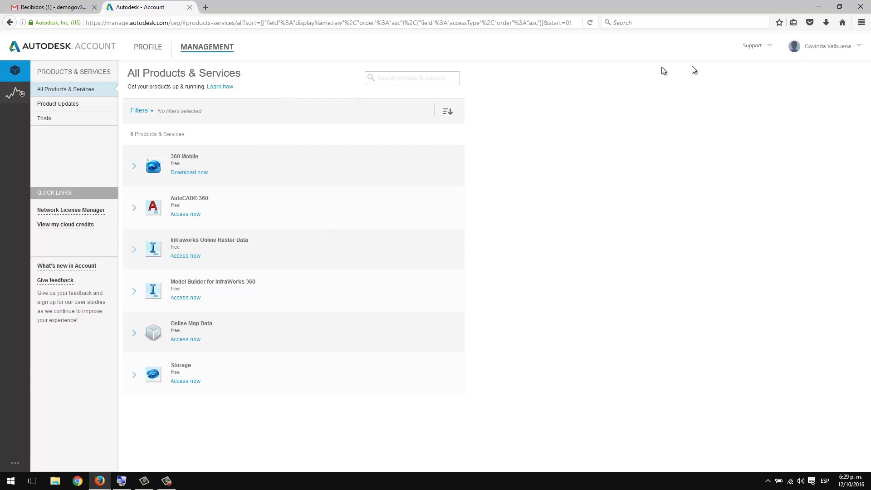
Verify the account's email from the Autodesk message in Gmail and return to Autodesk Account
{"action": "left_click", "coordinate": [74, 5]}
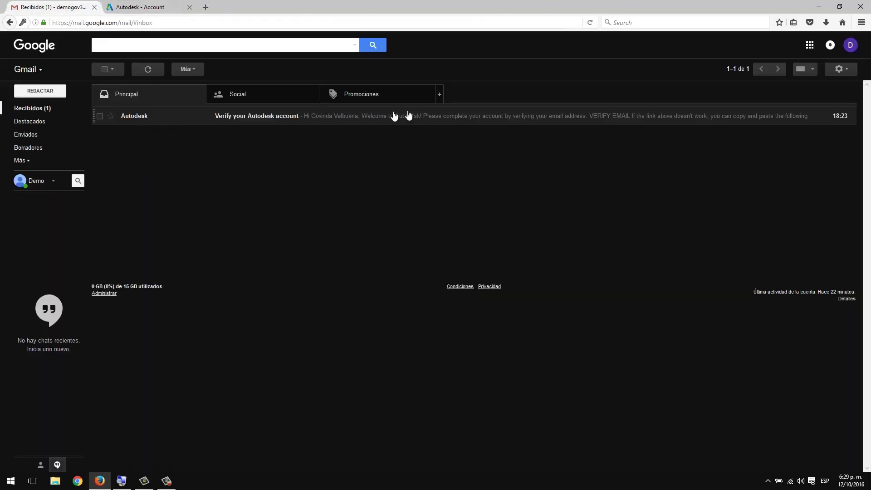
{"action": "left_click", "coordinate": [245, 119]}
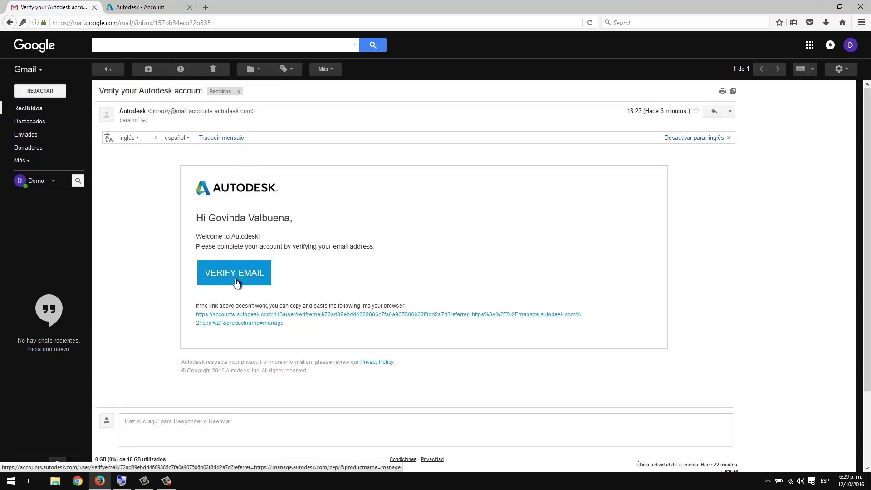
{"action": "left_click", "coordinate": [234, 276]}
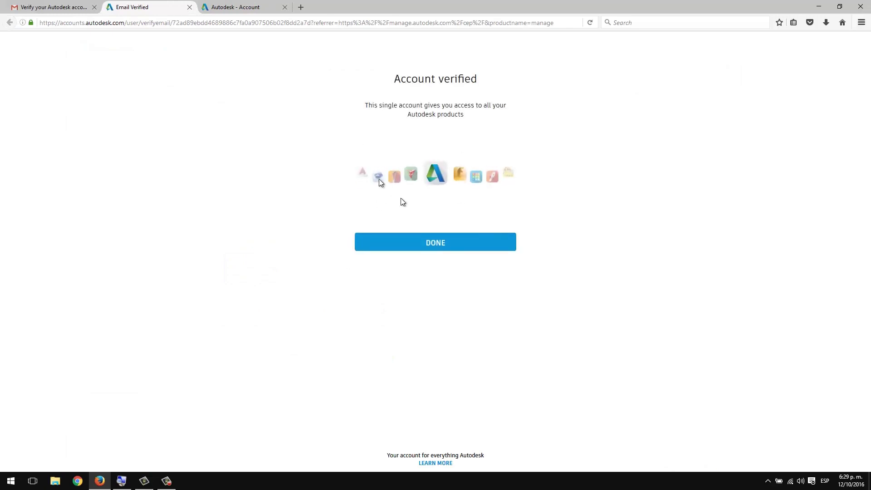
{"action": "left_click", "coordinate": [440, 248]}
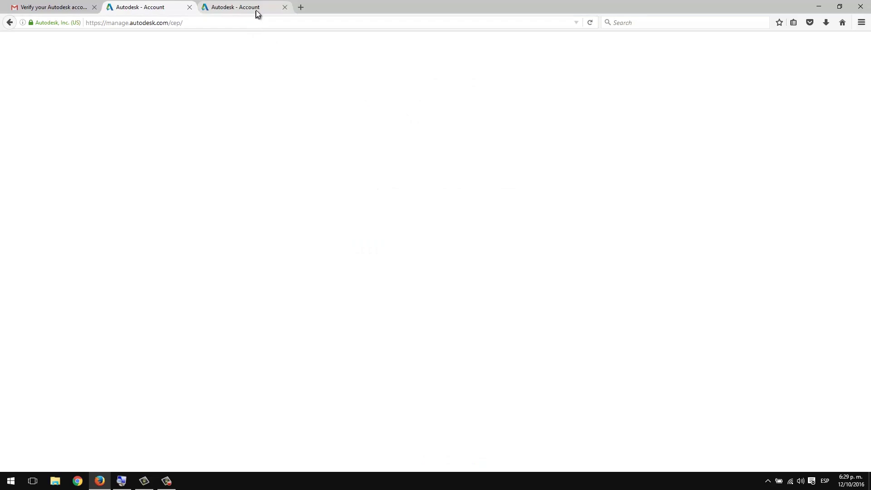
{"action": "left_click", "coordinate": [284, 6]}
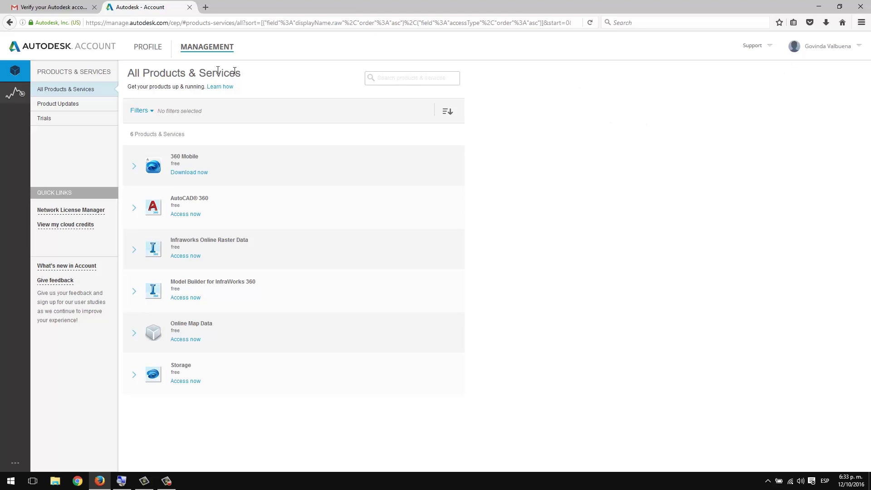
{"action": "left_click", "coordinate": [147, 48]}
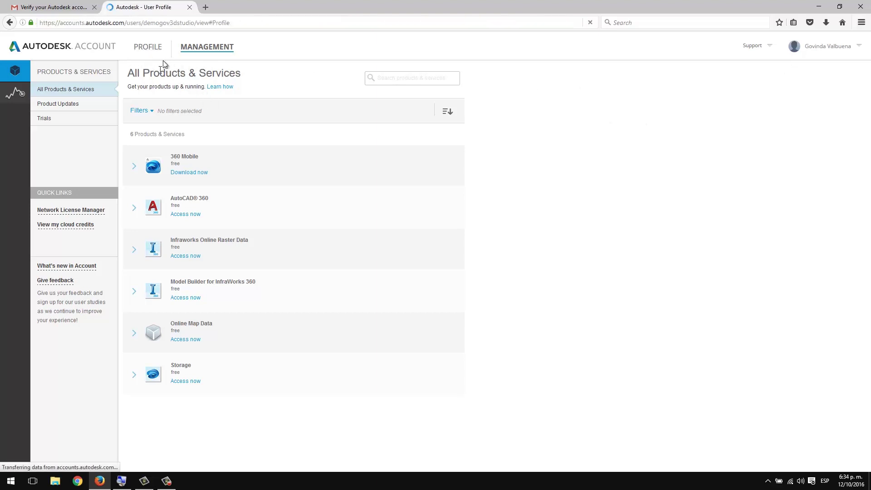
Change the account's preferred language in preferences to Español and save it
{"action": "left_click", "coordinate": [623, 91]}
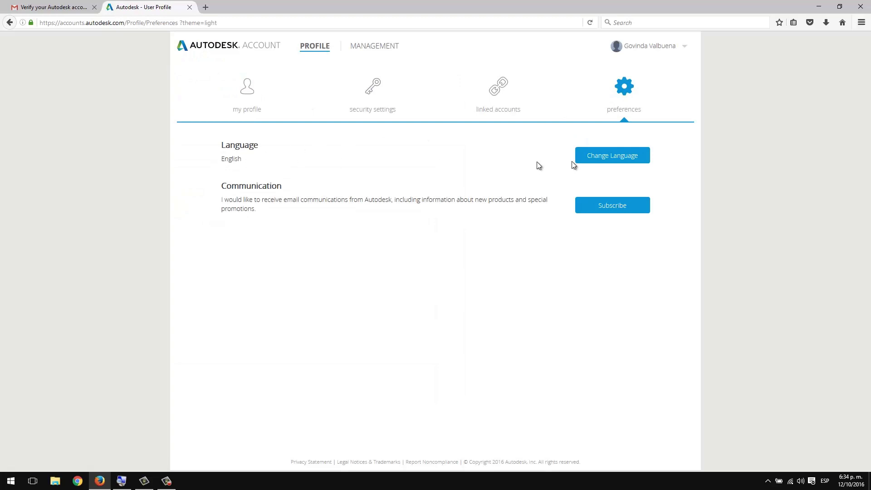
{"action": "left_click", "coordinate": [589, 156]}
{"action": "left_click", "coordinate": [327, 162]}
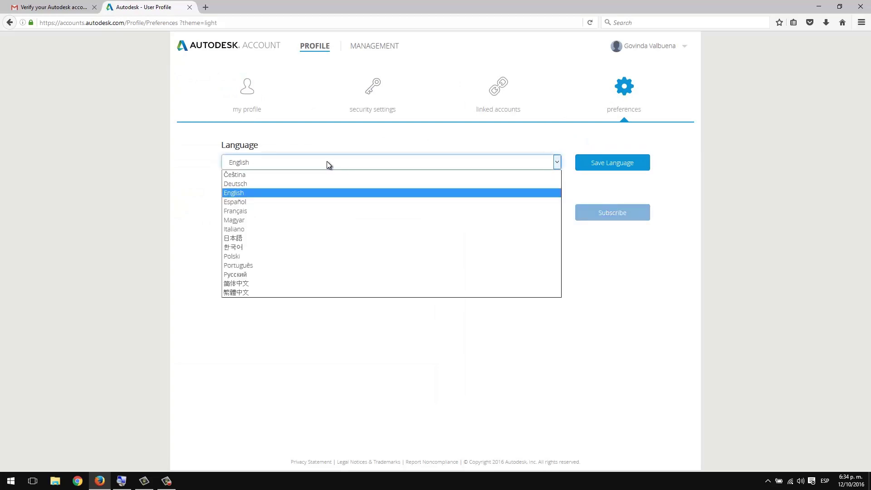
{"action": "left_click", "coordinate": [308, 202]}
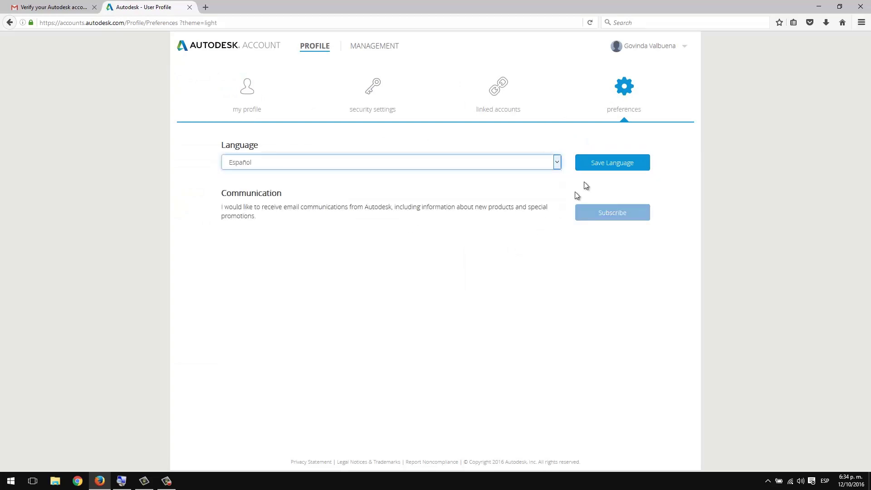
{"action": "left_click", "coordinate": [599, 166]}
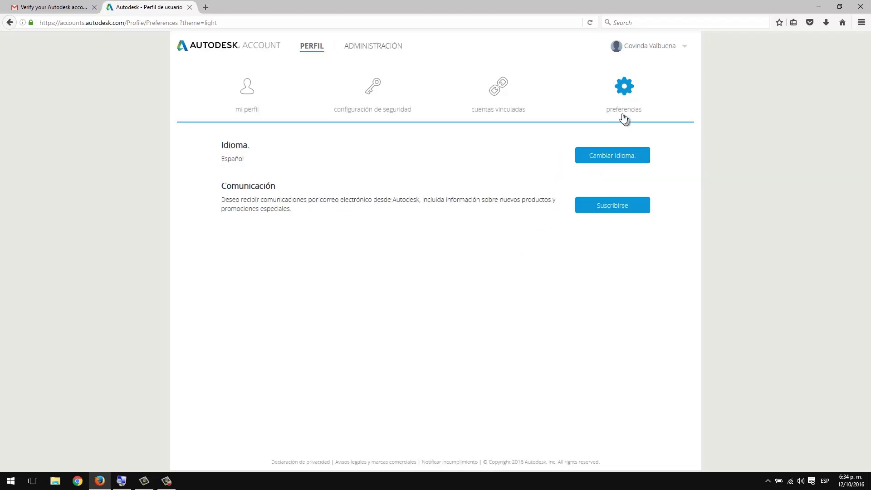
{"action": "left_click", "coordinate": [370, 48]}
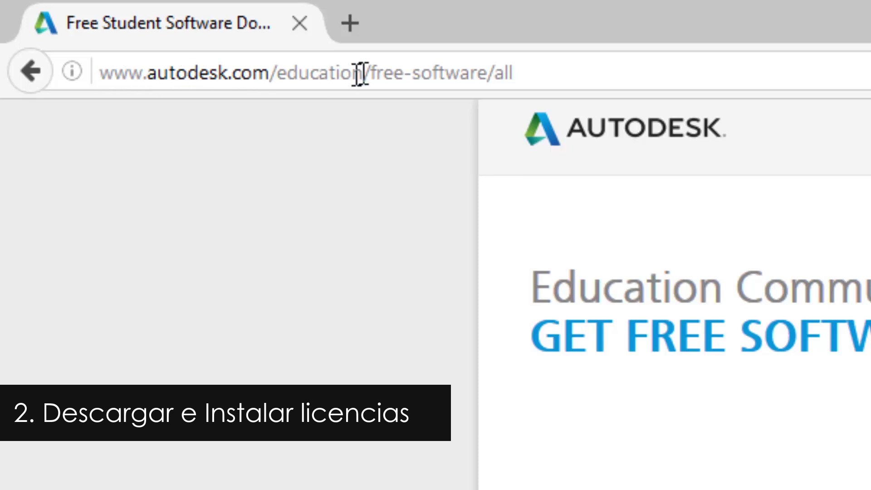
{"action": "left_click_drag", "start_coordinate": [101, 73], "coordinate": [540, 69]}
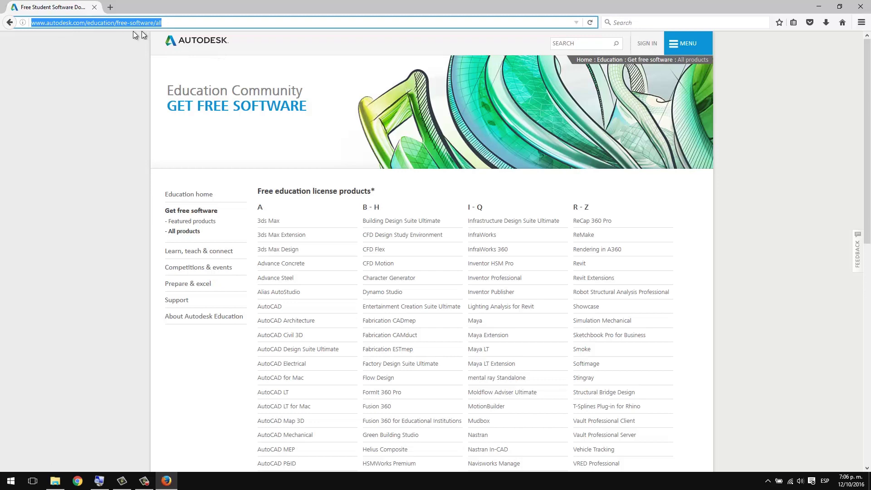
{"action": "left_click", "coordinate": [114, 75]}
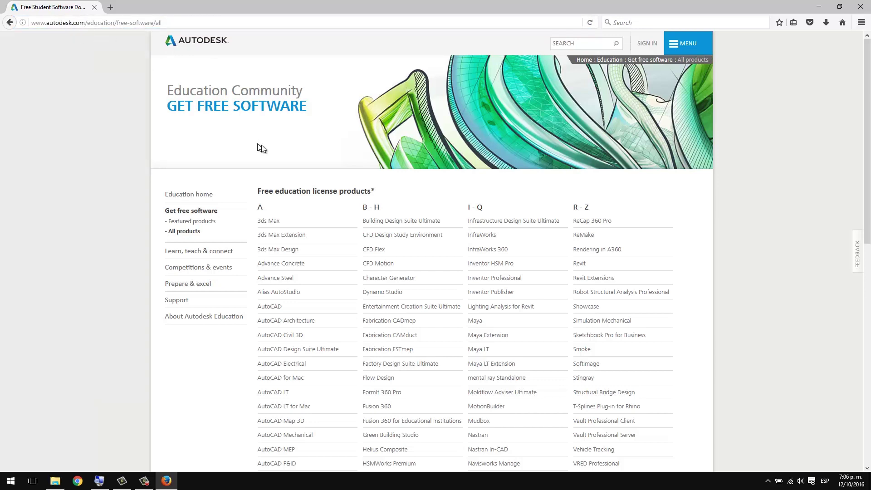
{"action": "scroll", "coordinate": [282, 148], "scroll_direction": "down", "scroll_amount": 2}
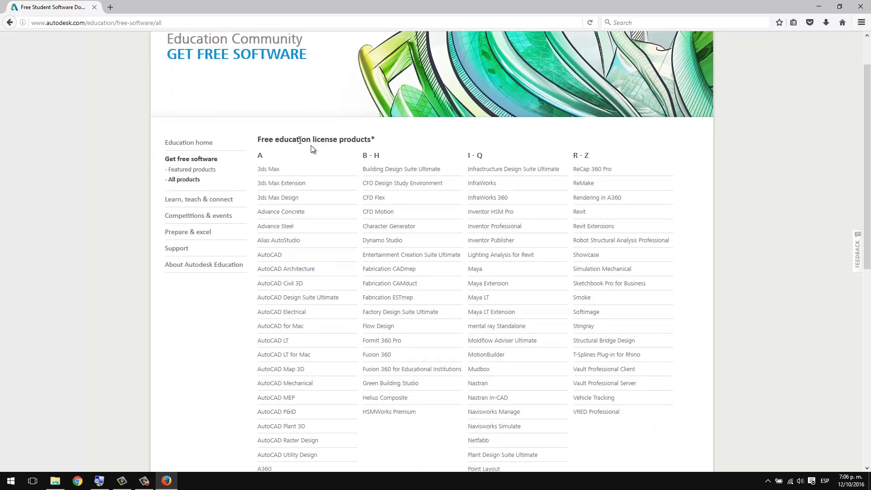
{"action": "scroll", "coordinate": [393, 159], "scroll_direction": "down", "scroll_amount": 1}
{"action": "scroll", "coordinate": [393, 159], "scroll_direction": "down", "scroll_amount": 3}
{"action": "scroll", "coordinate": [369, 160], "scroll_direction": "up", "scroll_amount": 4}
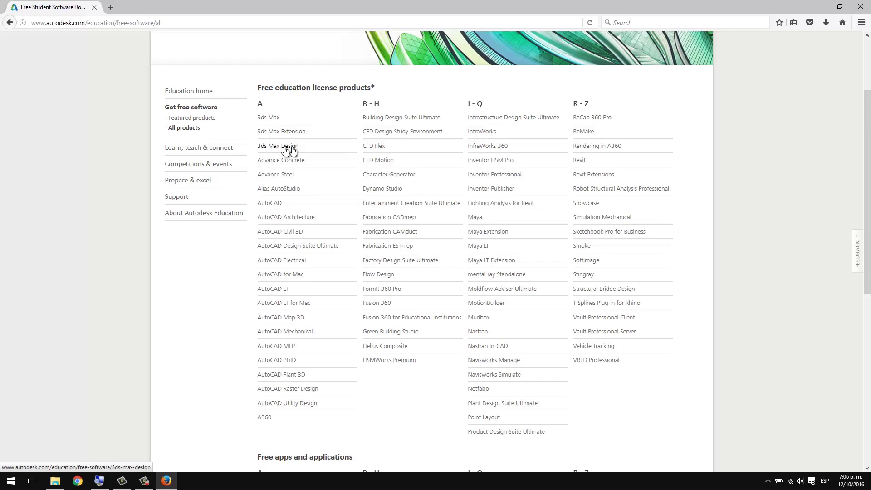
Open the 3ds Max free download page and start signing in
{"action": "left_click", "coordinate": [273, 120]}
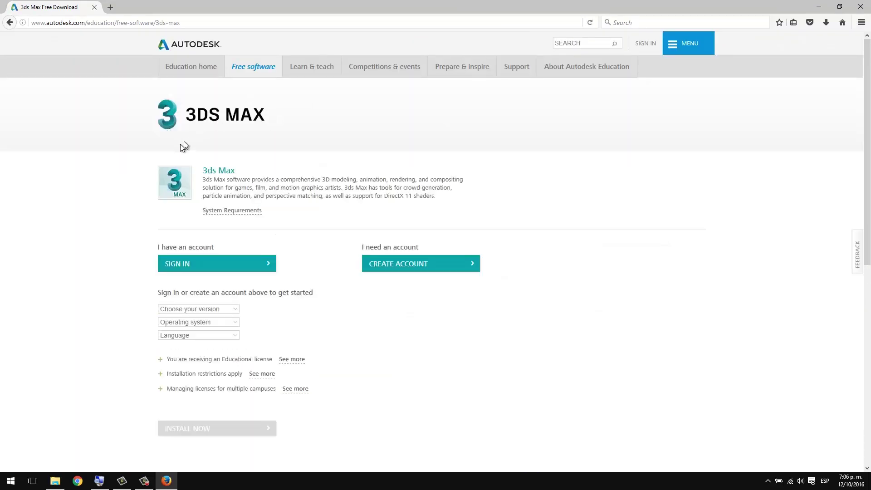
{"action": "scroll", "coordinate": [183, 143], "scroll_direction": "down", "scroll_amount": 2}
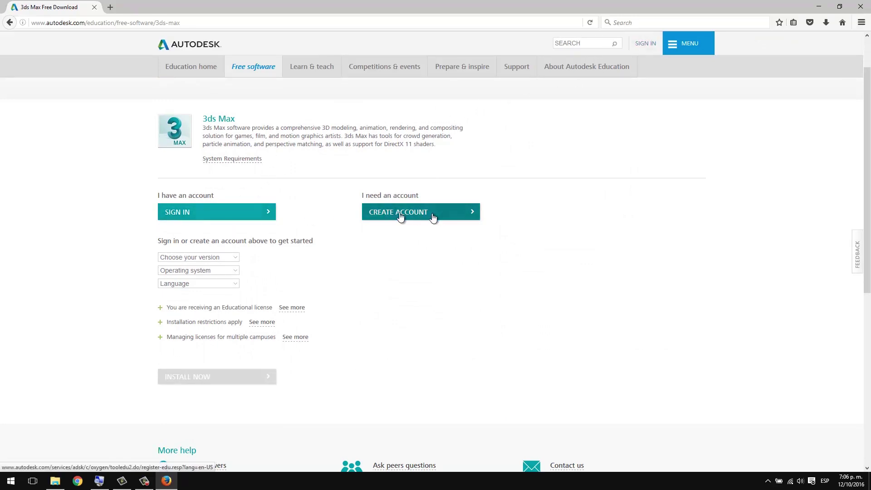
{"action": "left_click", "coordinate": [195, 217]}
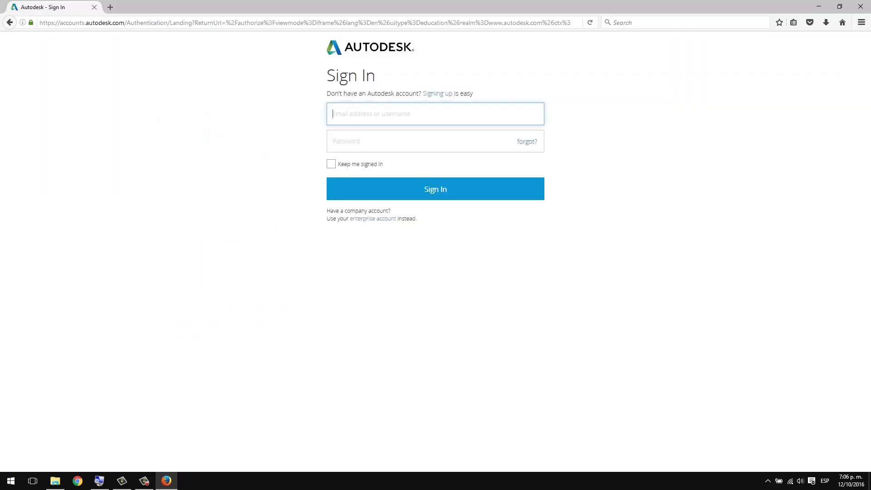
Sign in with the account's email and password, dismissing the save-login offer
{"action": "key", "text": "Tab"}
{"action": "type", "text": "d"}
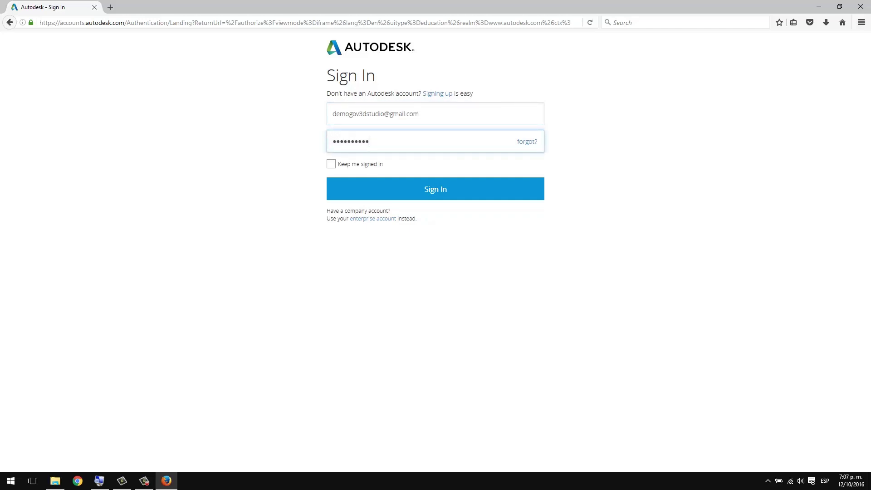
{"action": "left_click", "coordinate": [430, 189]}
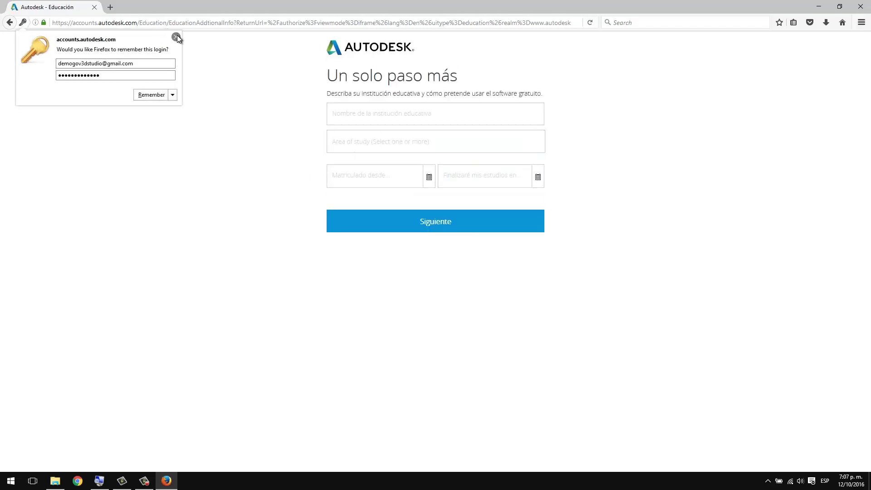
{"action": "left_click", "coordinate": [175, 36]}
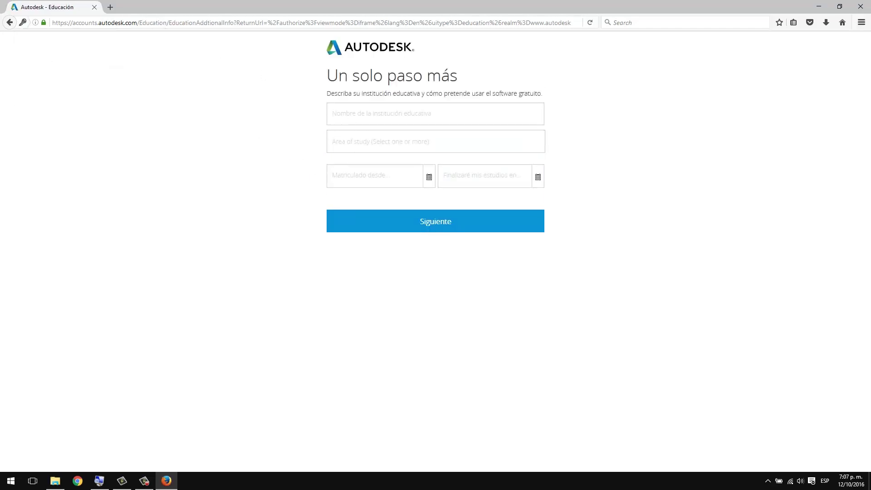
Enter Universidad del Zulia, choose Architecture, Engineering & Construction, and start date January 2016
{"action": "left_click", "coordinate": [364, 113]}
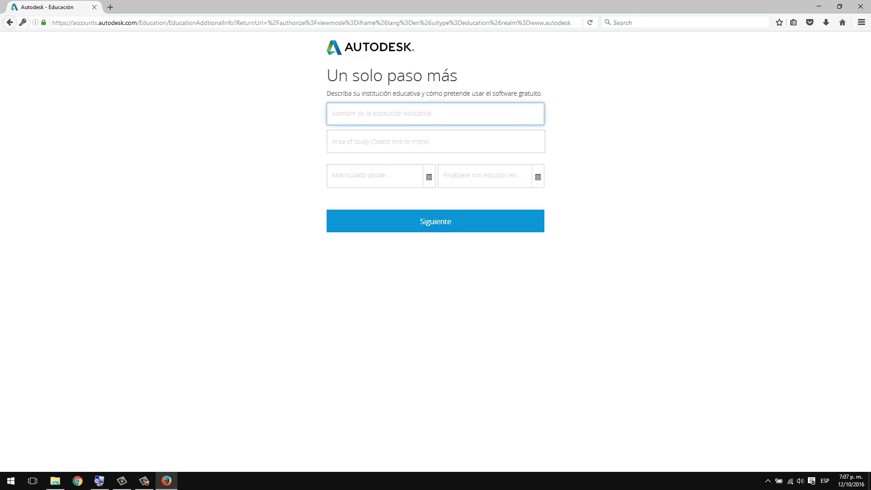
{"action": "type", "text": "Uni"}
{"action": "type", "text": "versidad del Zulia"}
{"action": "key", "text": "Tab"}
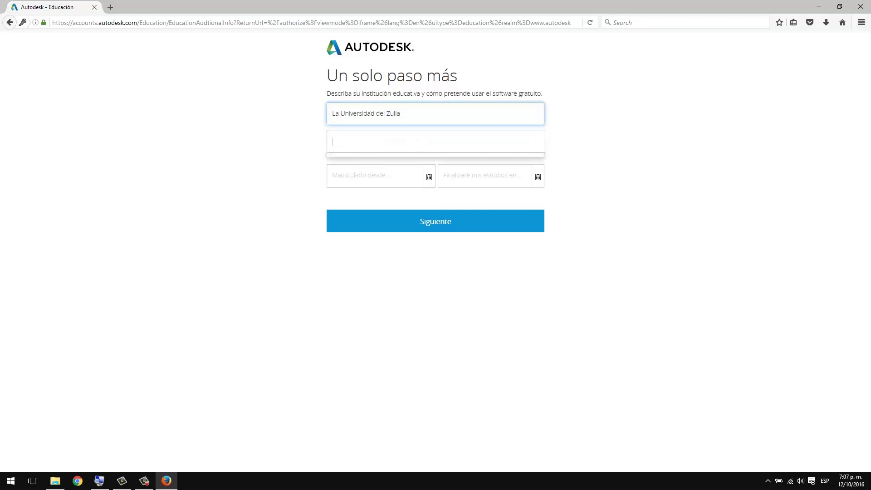
{"action": "left_click", "coordinate": [385, 159]}
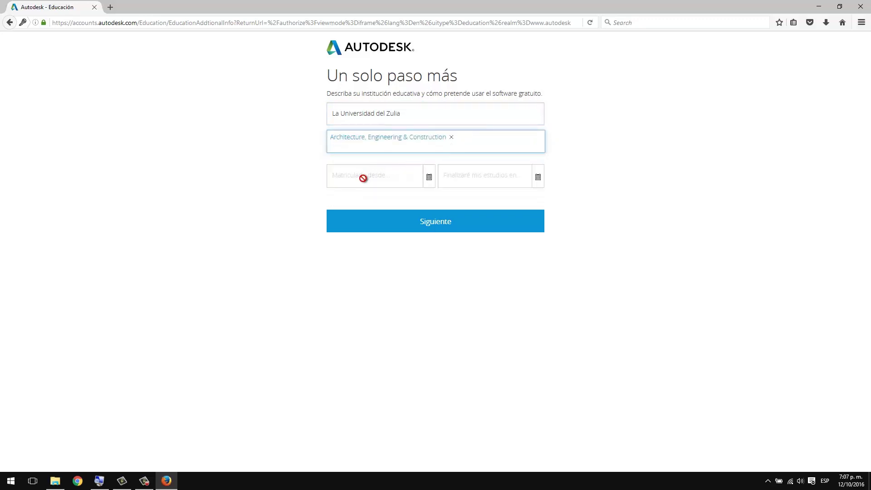
{"action": "left_click", "coordinate": [429, 178]}
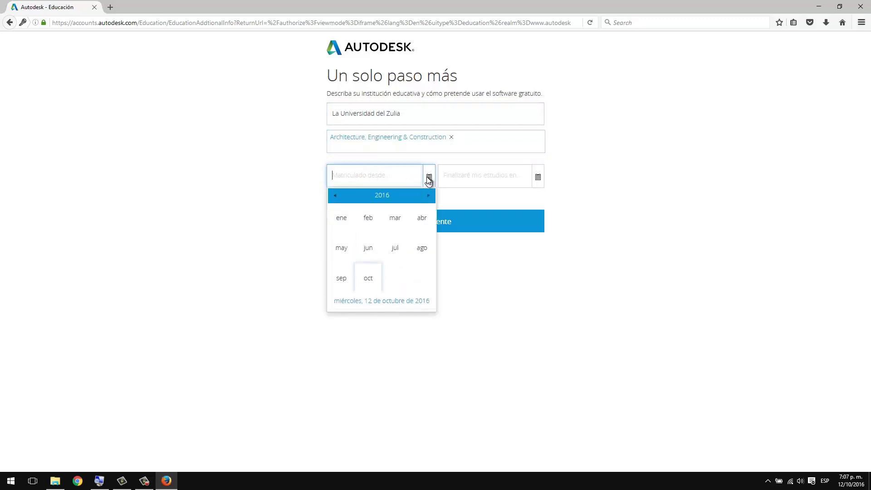
{"action": "left_click", "coordinate": [345, 218]}
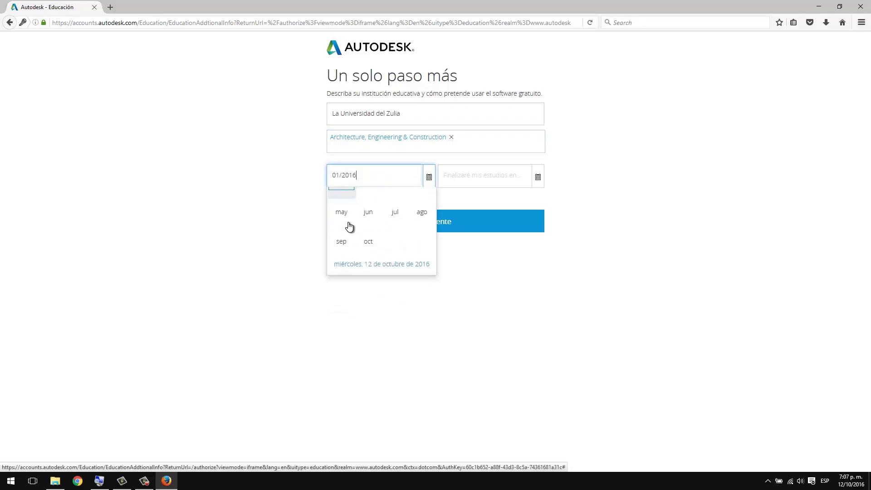
Set the study end date to January 2021 and submit the education form
{"action": "left_click", "coordinate": [538, 176]}
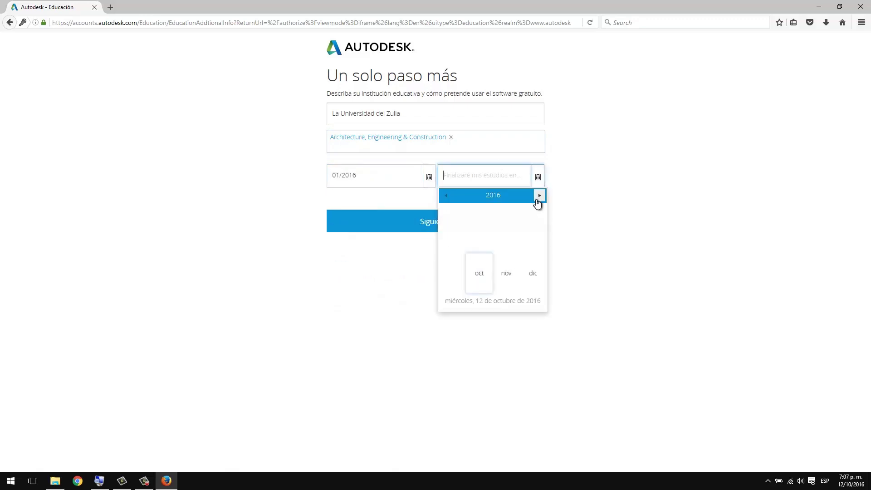
{"action": "left_click", "coordinate": [539, 197]}
{"action": "left_click", "coordinate": [538, 198]}
{"action": "left_click", "coordinate": [539, 198]}
{"action": "left_click", "coordinate": [539, 198]}
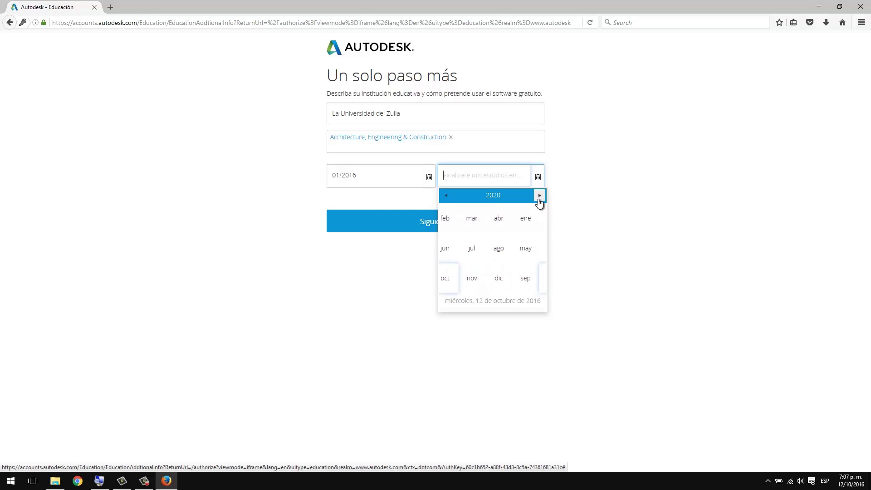
{"action": "left_click", "coordinate": [539, 197]}
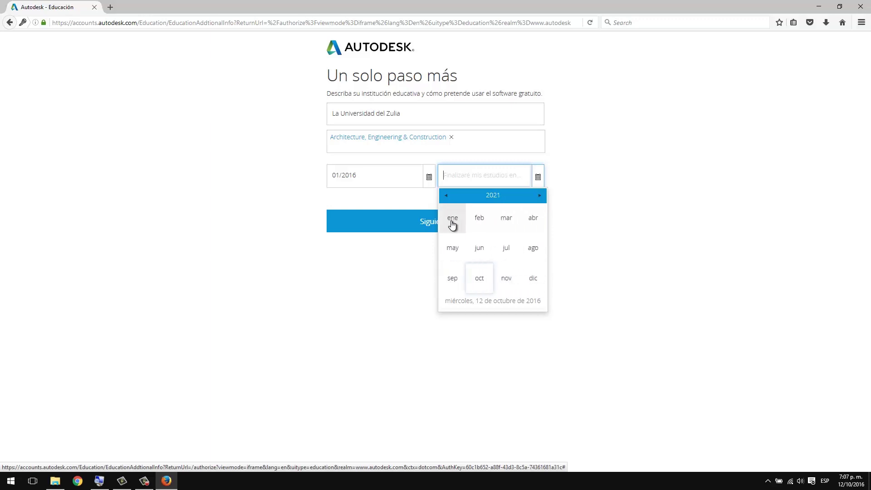
{"action": "left_click", "coordinate": [453, 225]}
{"action": "left_click", "coordinate": [439, 231]}
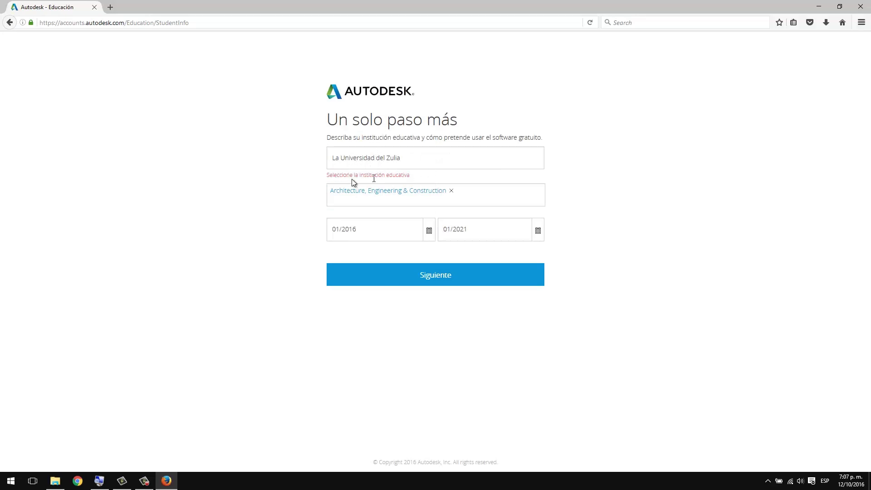
{"action": "left_click", "coordinate": [409, 158]}
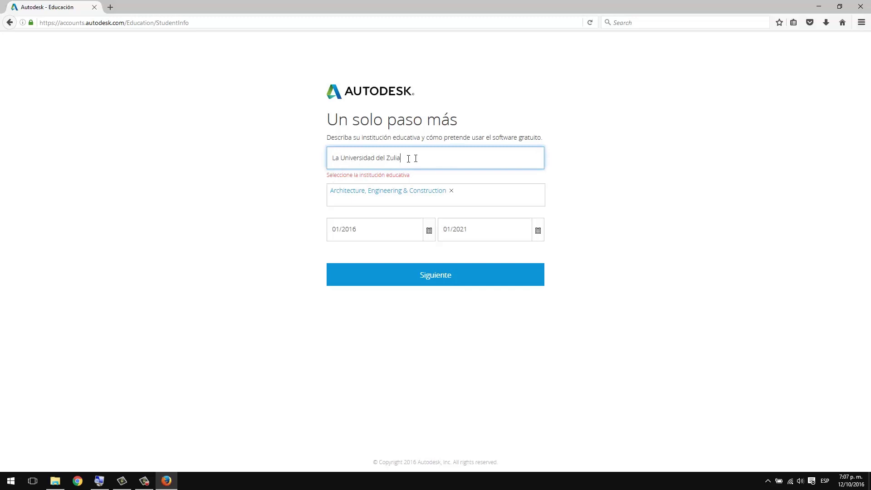
Add an unlisted institution named 'La Universidad del Zulia' and choose its institution type
{"action": "key", "text": "ctrl+shift+Left"}
{"action": "key", "text": "ctrl+shift+Left"}
{"action": "key", "text": "ctrl+shift+Left"}
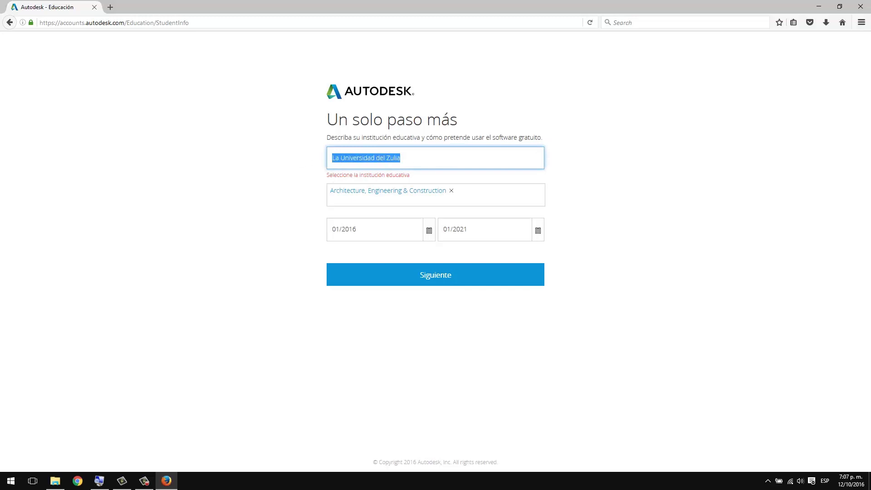
{"action": "type", "text": "Uni"}
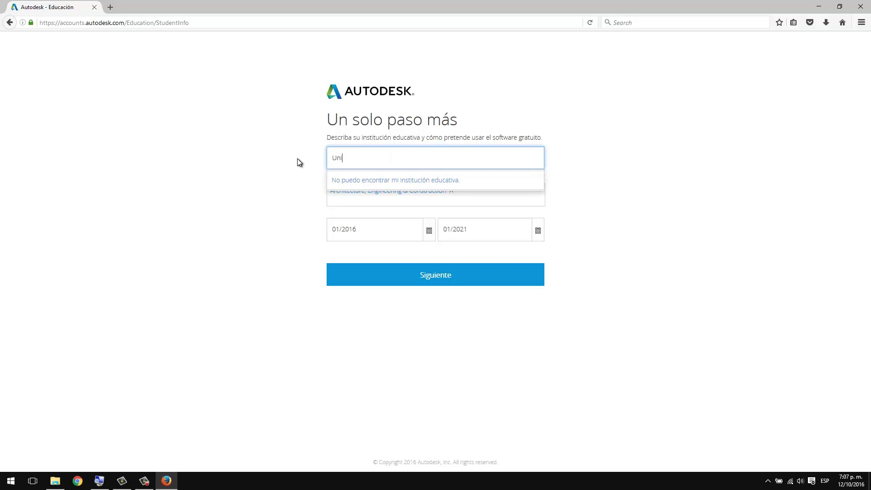
{"action": "left_click", "coordinate": [389, 181]}
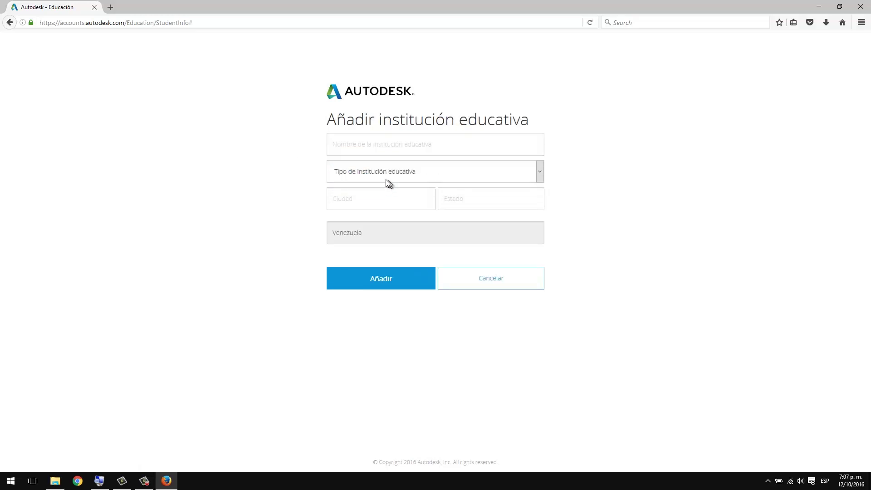
{"action": "left_click", "coordinate": [332, 144]}
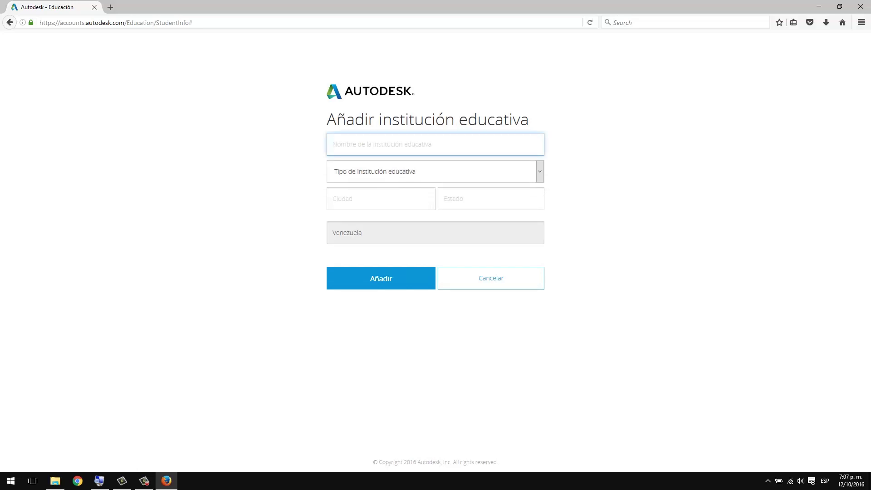
{"action": "type", "text": "La Univer"}
{"action": "type", "text": "sidad del Zulia"}
{"action": "left_click", "coordinate": [379, 171]}
{"action": "left_click", "coordinate": [373, 185]}
Set the institution's city to Maracaibo and state to Zulia, add it, and submit
{"action": "left_click", "coordinate": [367, 196]}
{"action": "type", "text": "Maracaibo"}
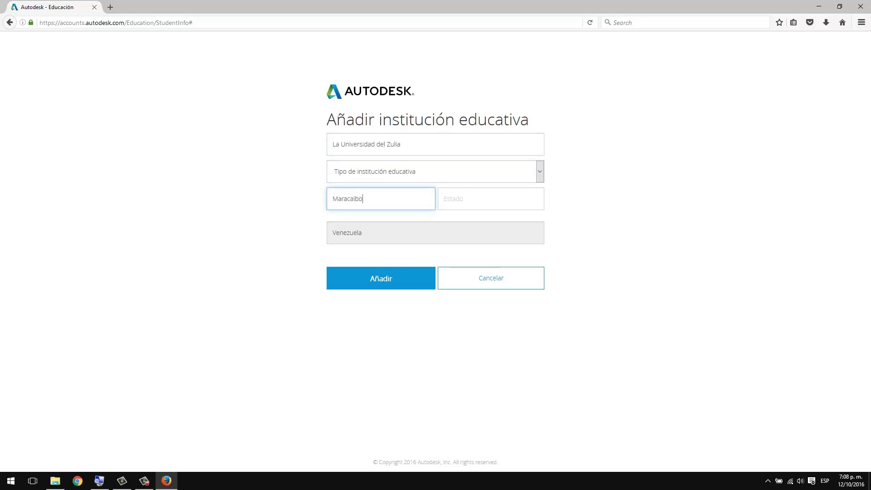
{"action": "left_click", "coordinate": [454, 198]}
{"action": "type", "text": "Zulia"}
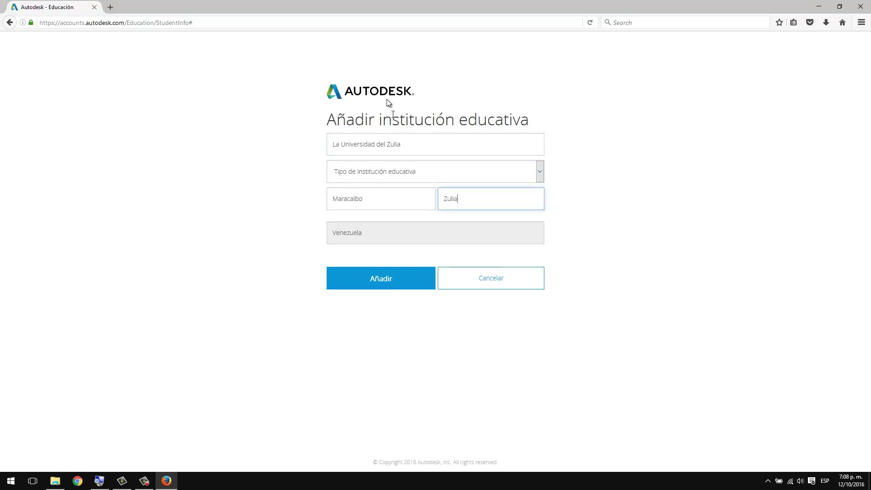
{"action": "left_click", "coordinate": [381, 286]}
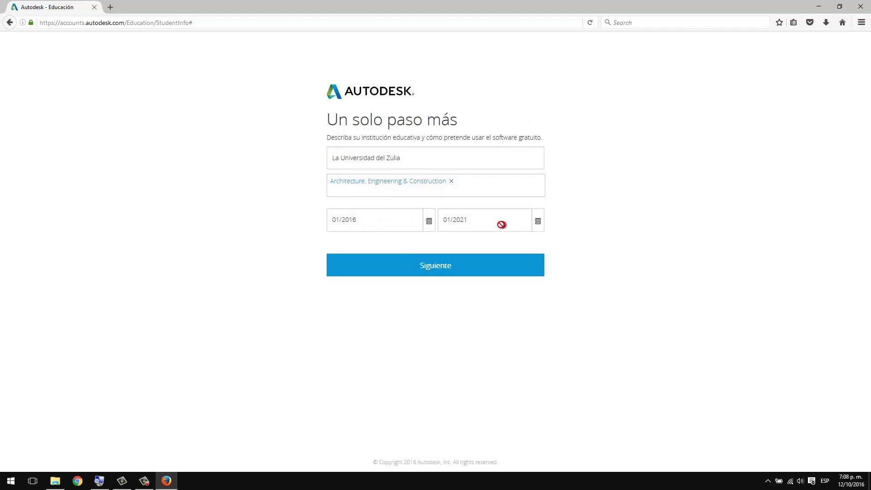
{"action": "left_click", "coordinate": [425, 268]}
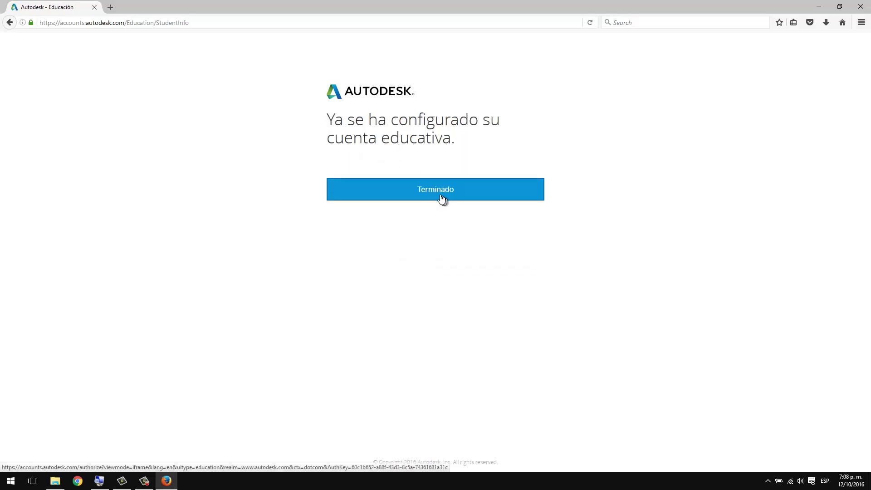
Finish the education account setup and accept the terms of service to reach the 3ds Max versions
{"action": "left_click", "coordinate": [420, 190]}
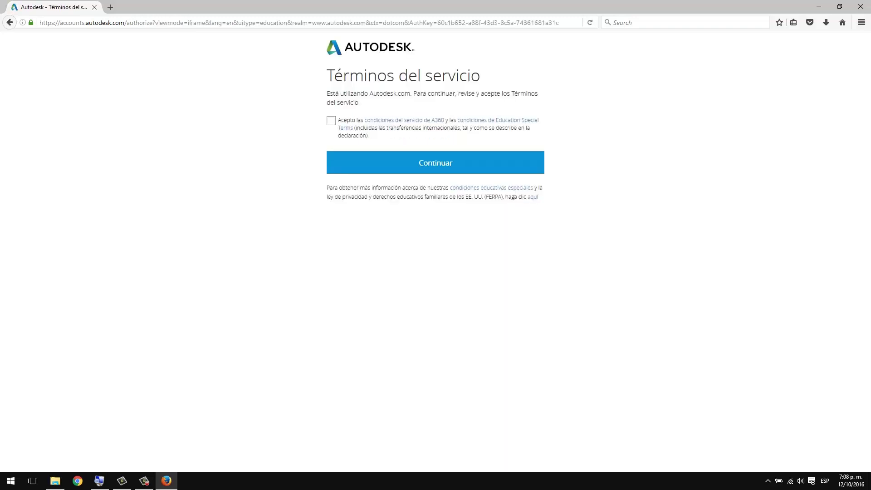
{"action": "left_click", "coordinate": [331, 121]}
{"action": "left_click", "coordinate": [445, 169]}
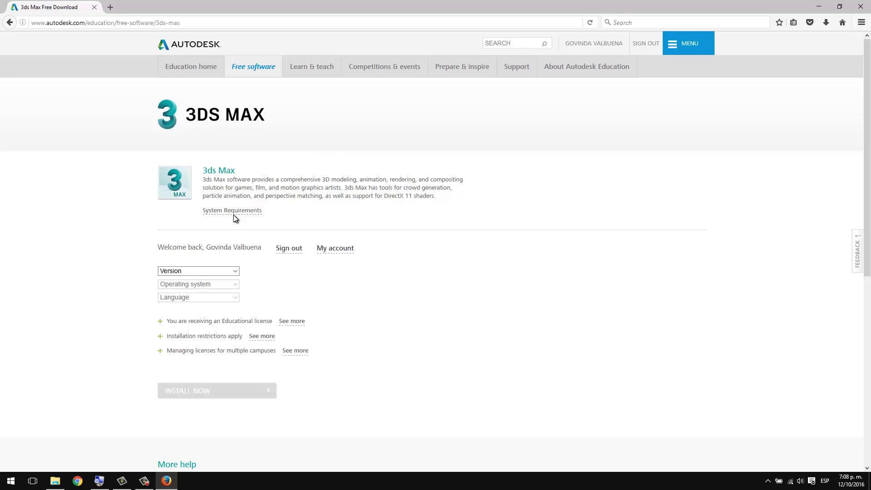
{"action": "left_click", "coordinate": [220, 276]}
Dismiss the version list and open System Requirements in a new tab
{"action": "left_click", "coordinate": [253, 271]}
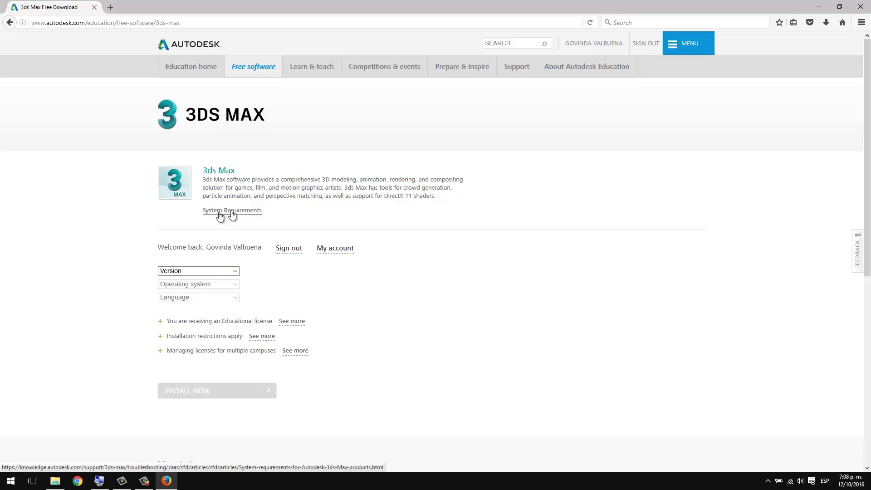
{"action": "middle_click", "coordinate": [230, 211]}
{"action": "left_click", "coordinate": [142, 9]}
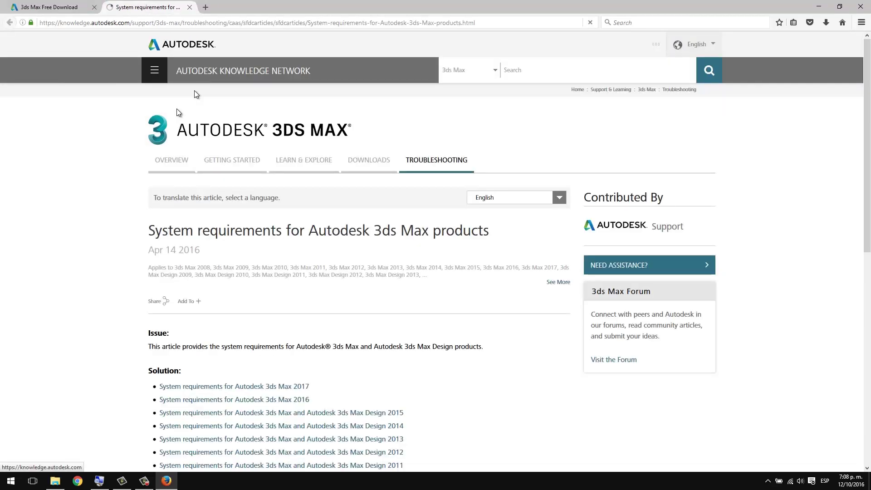
{"action": "scroll", "coordinate": [130, 155], "scroll_direction": "down", "scroll_amount": 1}
{"action": "scroll", "coordinate": [130, 155], "scroll_direction": "down", "scroll_amount": 3}
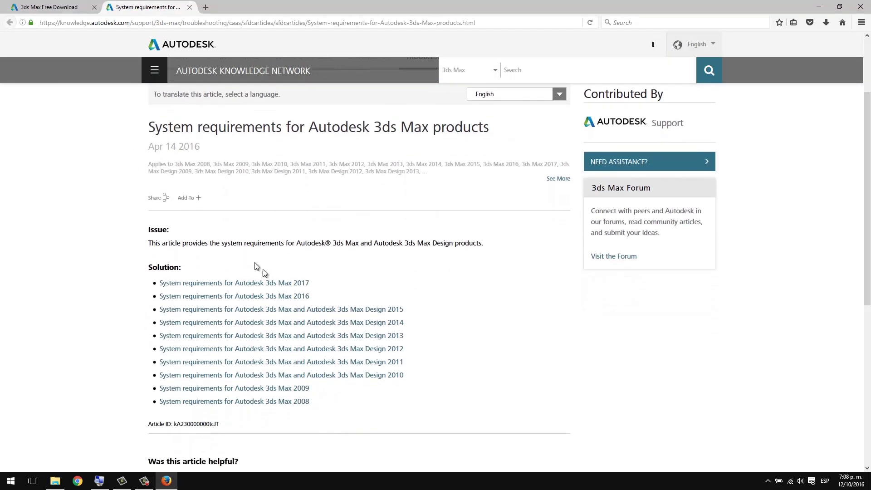
Open the 3ds Max 2017 requirements article and review its hardware table: 4 GB RAM, 6 GB disk
{"action": "left_click", "coordinate": [291, 285]}
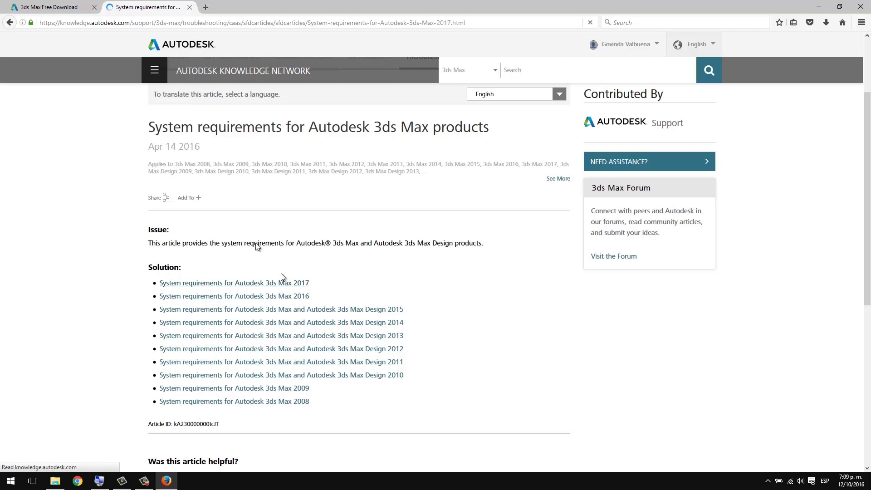
{"action": "scroll", "coordinate": [117, 185], "scroll_direction": "down", "scroll_amount": 5}
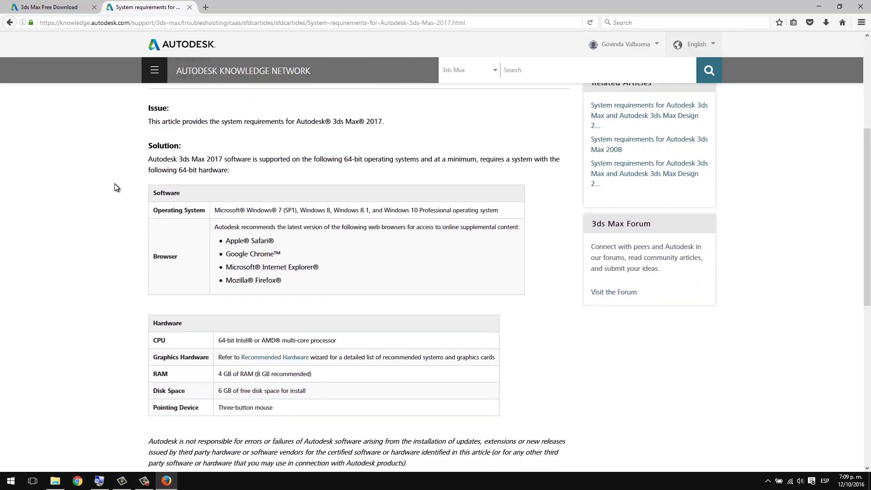
{"action": "scroll", "coordinate": [117, 186], "scroll_direction": "down", "scroll_amount": 3}
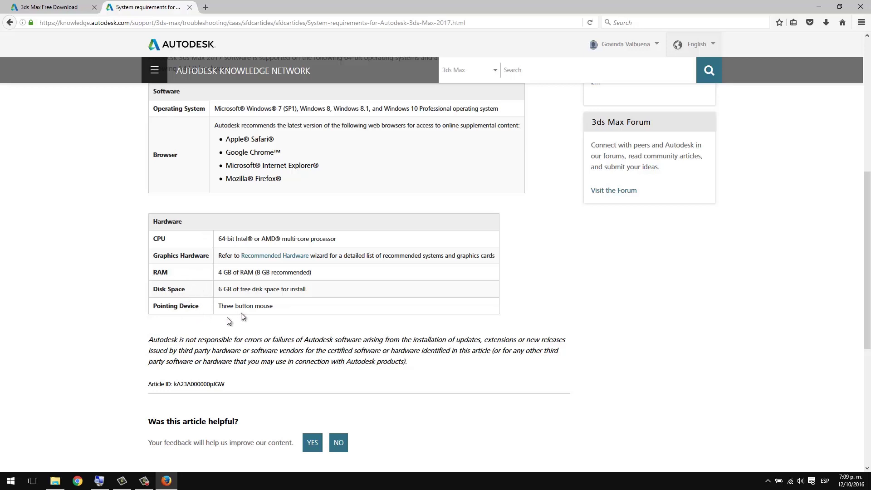
{"action": "scroll", "coordinate": [141, 250], "scroll_direction": "up", "scroll_amount": 10}
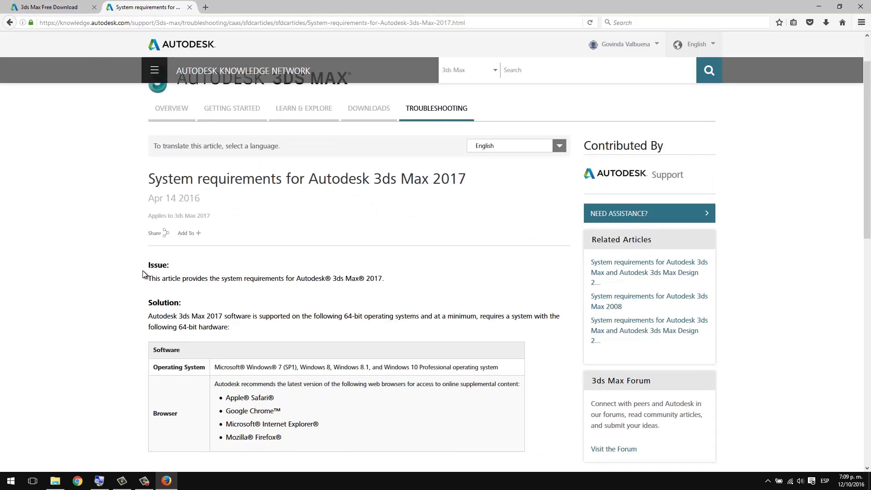
{"action": "scroll", "coordinate": [281, 309], "scroll_direction": "down", "scroll_amount": 6}
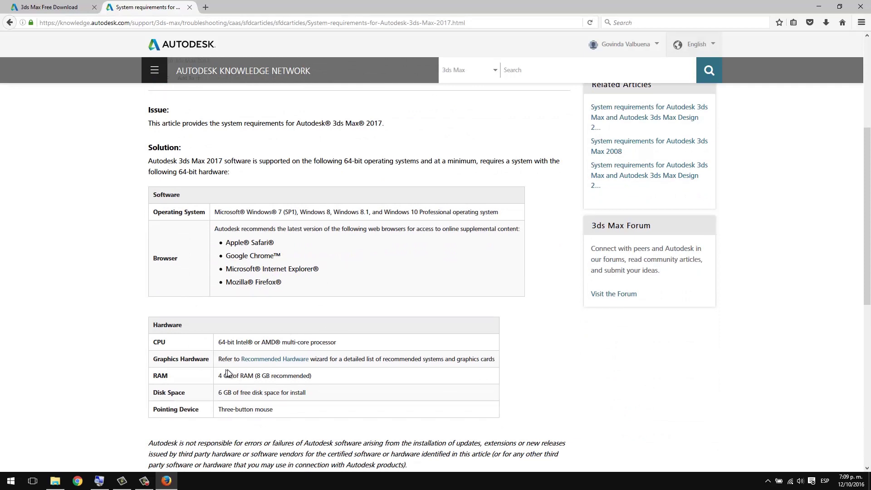
Close the requirements tab and choose 3ds Max 2017, Windows 64-bit, English to show the license details
{"action": "left_click", "coordinate": [189, 7]}
{"action": "scroll", "coordinate": [180, 188], "scroll_direction": "down", "scroll_amount": 2}
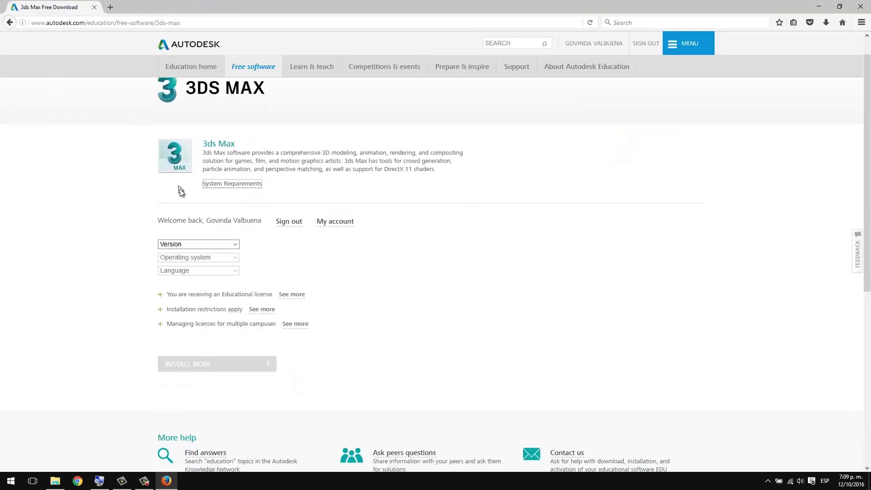
{"action": "left_click", "coordinate": [205, 221]}
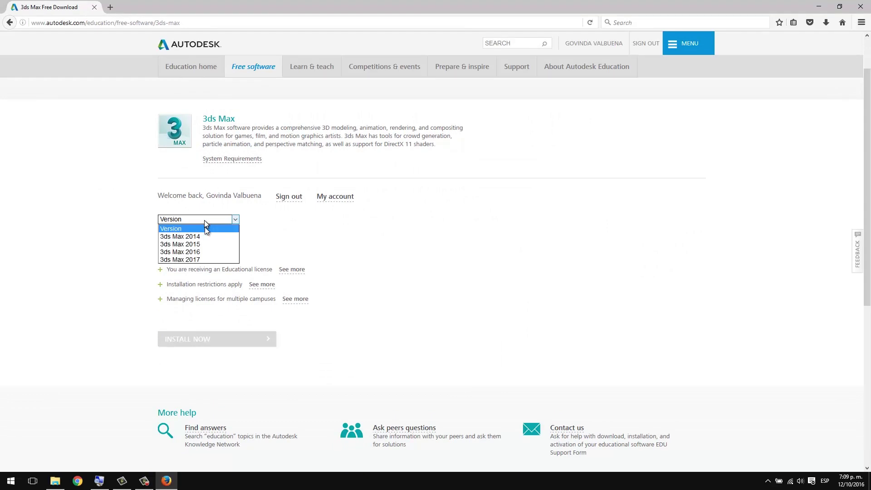
{"action": "left_click", "coordinate": [203, 260]}
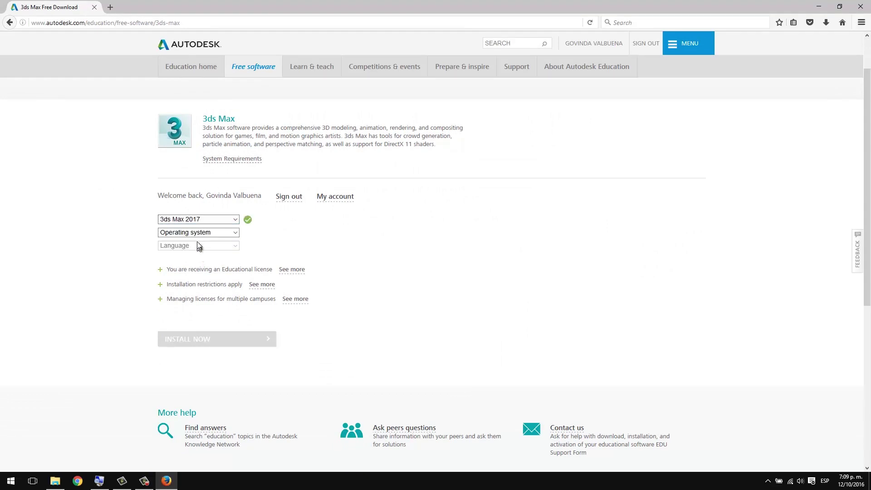
{"action": "left_click", "coordinate": [199, 237]}
{"action": "left_click", "coordinate": [195, 250]}
{"action": "left_click", "coordinate": [179, 248]}
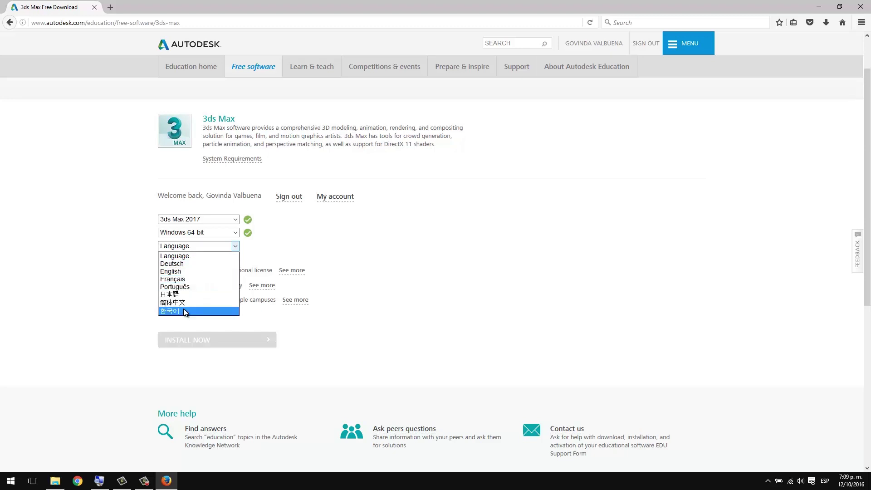
{"action": "left_click", "coordinate": [179, 271]}
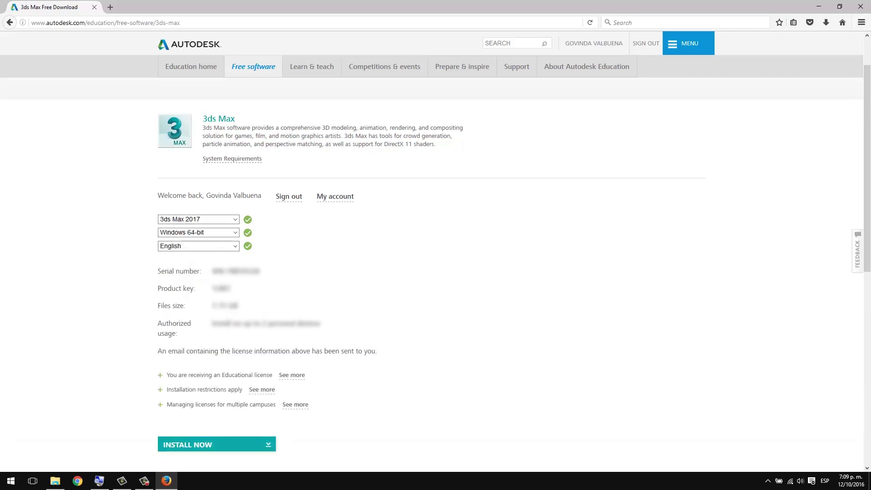
{"action": "scroll", "coordinate": [179, 249], "scroll_direction": "down", "scroll_amount": 2}
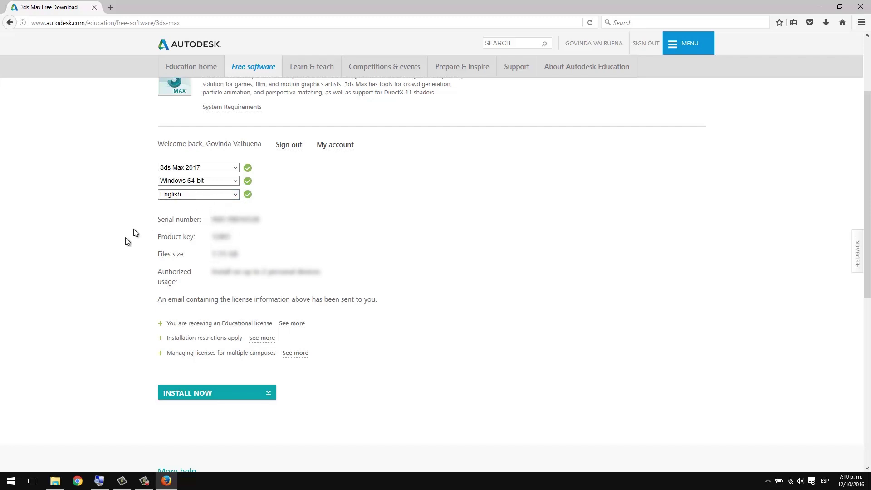
Start INSTALL NOW and scroll through the 3ds Max 2017 license agreement
{"action": "left_click", "coordinate": [201, 396]}
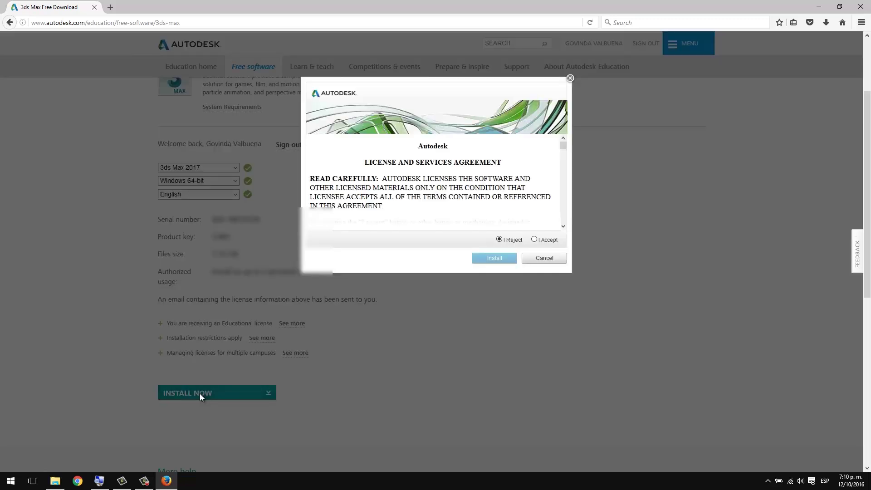
{"action": "scroll", "coordinate": [426, 175], "scroll_direction": "down", "scroll_amount": 2}
{"action": "scroll", "coordinate": [426, 175], "scroll_direction": "down", "scroll_amount": 2}
{"action": "scroll", "coordinate": [425, 174], "scroll_direction": "down", "scroll_amount": 2}
{"action": "scroll", "coordinate": [425, 175], "scroll_direction": "down", "scroll_amount": 2}
{"action": "scroll", "coordinate": [431, 182], "scroll_direction": "down", "scroll_amount": 2}
{"action": "scroll", "coordinate": [431, 182], "scroll_direction": "down", "scroll_amount": 2}
{"action": "scroll", "coordinate": [431, 182], "scroll_direction": "down", "scroll_amount": 2}
{"action": "scroll", "coordinate": [431, 182], "scroll_direction": "down", "scroll_amount": 2}
{"action": "scroll", "coordinate": [431, 179], "scroll_direction": "down", "scroll_amount": 2}
{"action": "scroll", "coordinate": [432, 179], "scroll_direction": "down", "scroll_amount": 2}
{"action": "scroll", "coordinate": [431, 179], "scroll_direction": "down", "scroll_amount": 2}
{"action": "scroll", "coordinate": [431, 179], "scroll_direction": "down", "scroll_amount": 2}
{"action": "scroll", "coordinate": [431, 179], "scroll_direction": "down", "scroll_amount": 3}
{"action": "scroll", "coordinate": [431, 179], "scroll_direction": "down", "scroll_amount": 3}
{"action": "scroll", "coordinate": [431, 179], "scroll_direction": "down", "scroll_amount": 3}
{"action": "scroll", "coordinate": [431, 179], "scroll_direction": "down", "scroll_amount": 3}
{"action": "scroll", "coordinate": [431, 179], "scroll_direction": "down", "scroll_amount": 5}
Accept the license agreement and start downloading the 330 KB web installer
{"action": "left_click_drag", "start_coordinate": [565, 154], "coordinate": [561, 226]}
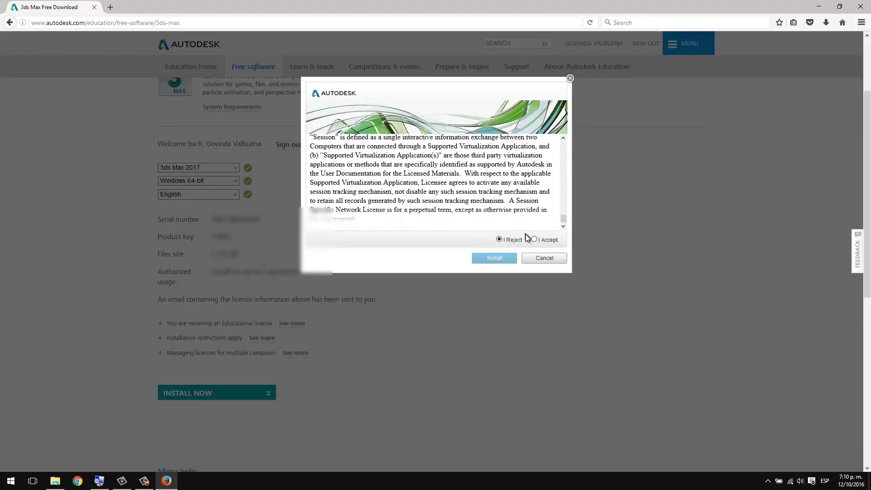
{"action": "left_click", "coordinate": [534, 241]}
{"action": "left_click", "coordinate": [499, 258]}
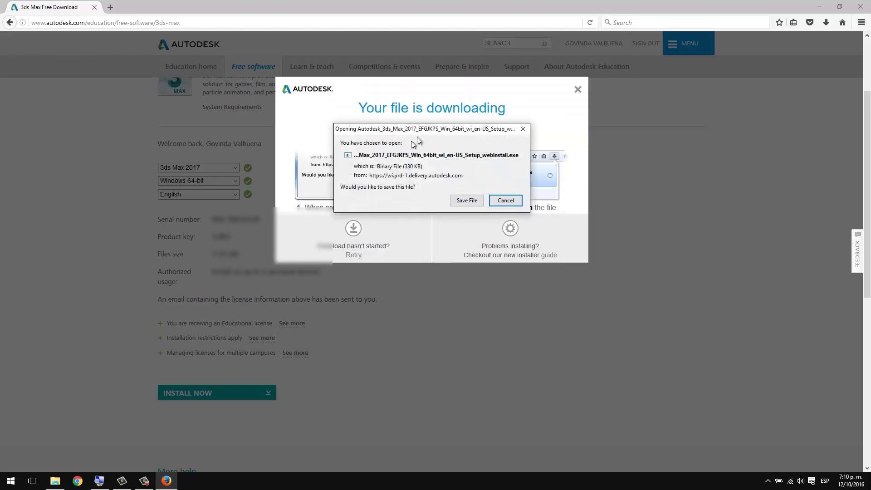
Save the 3ds Max 2017 web installer and run it from Firefox's downloads list
{"action": "left_click_drag", "start_coordinate": [430, 131], "coordinate": [671, 109]}
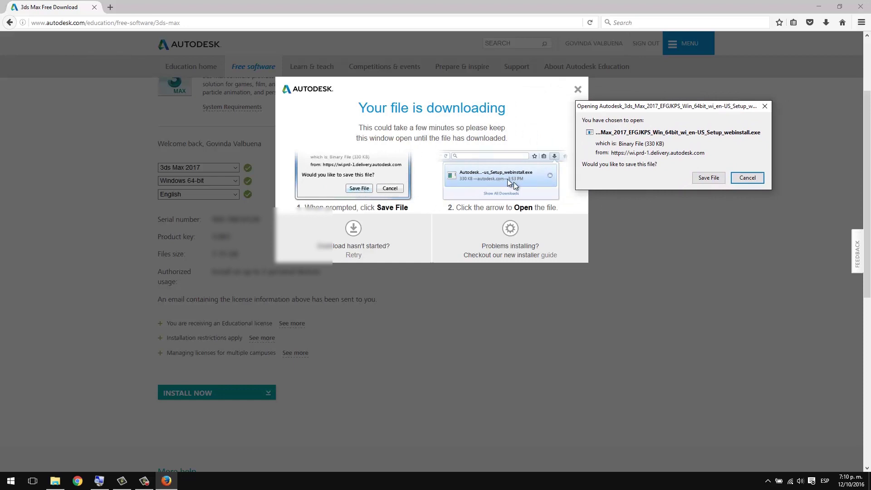
{"action": "left_click_drag", "start_coordinate": [646, 107], "coordinate": [478, 102]}
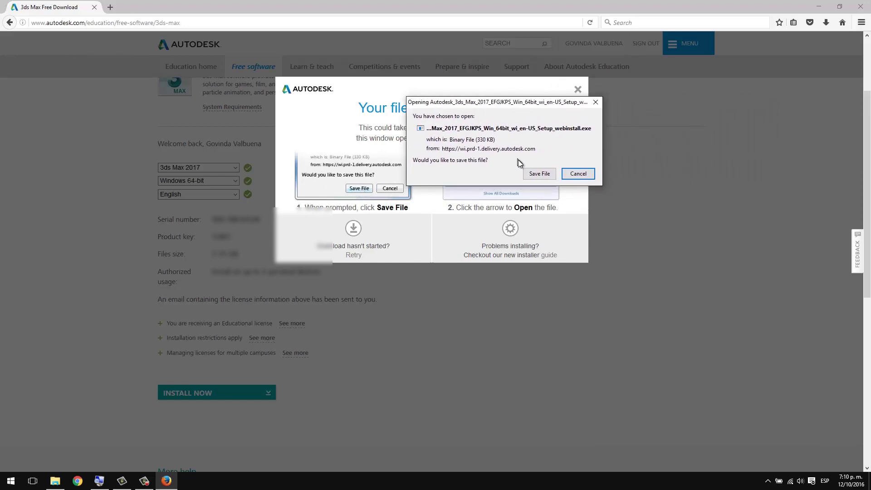
{"action": "left_click", "coordinate": [541, 174]}
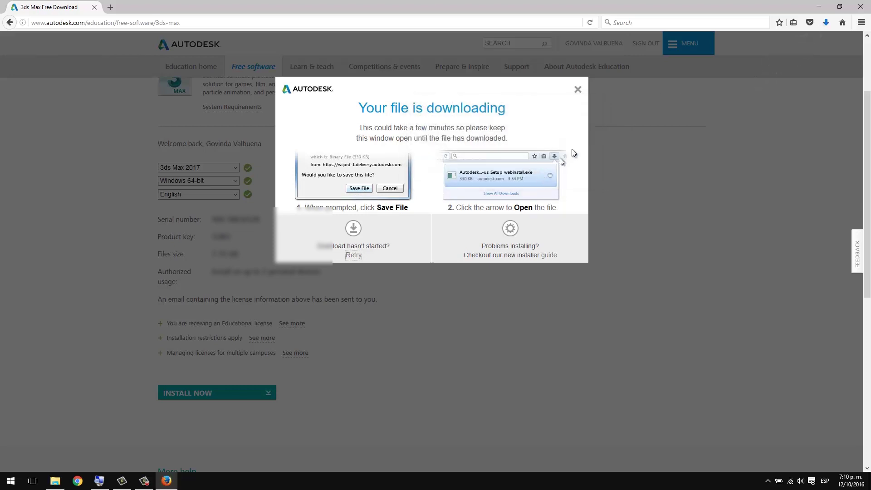
{"action": "left_click", "coordinate": [826, 22]}
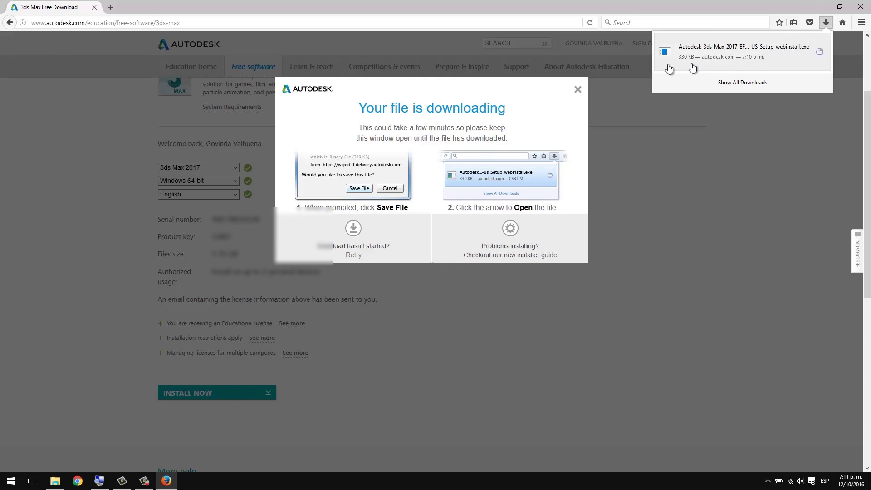
{"action": "mouse_move", "coordinate": [742, 52]}
{"action": "left_click", "coordinate": [711, 56]}
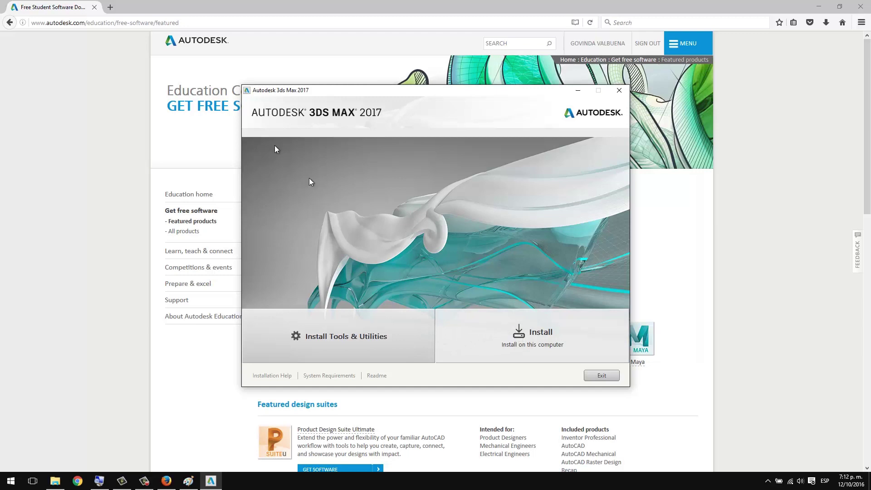
Review the 3ds Max 2017 sub-components and install it into C:\Program Files\Autodesk\
{"action": "left_click", "coordinate": [497, 338]}
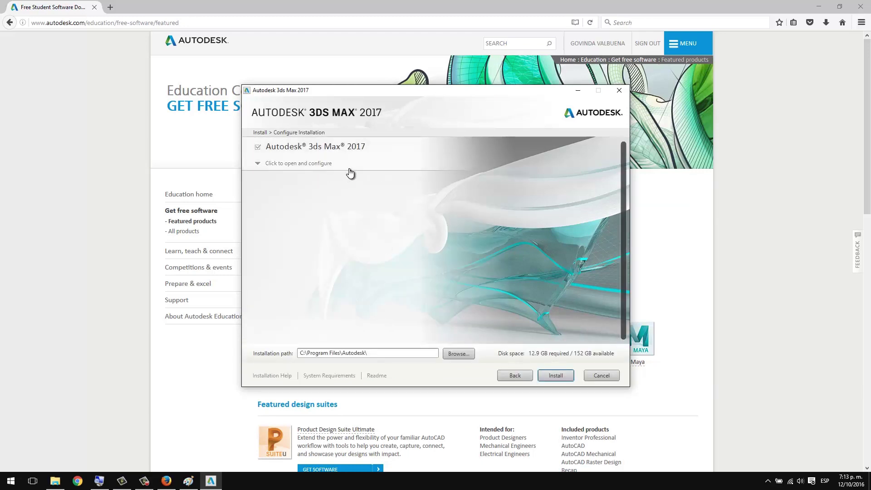
{"action": "left_click", "coordinate": [393, 352]}
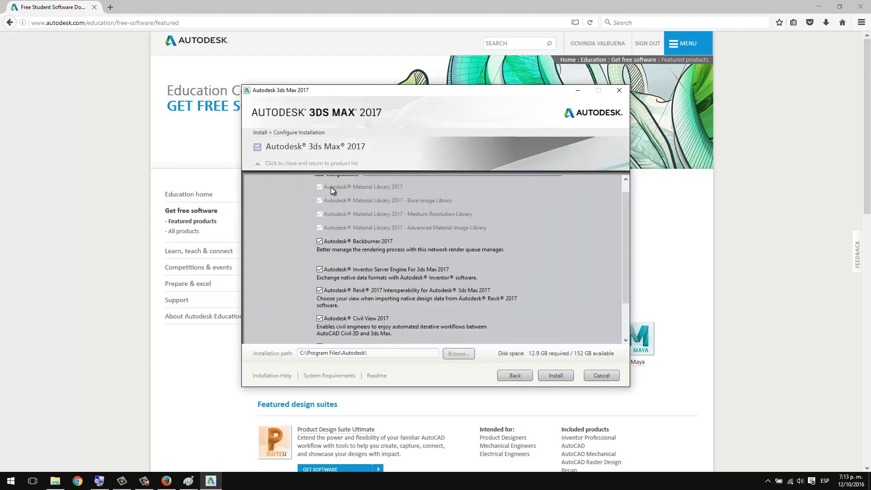
{"action": "scroll", "coordinate": [331, 187], "scroll_direction": "down", "scroll_amount": 2}
{"action": "scroll", "coordinate": [318, 223], "scroll_direction": "up", "scroll_amount": 1}
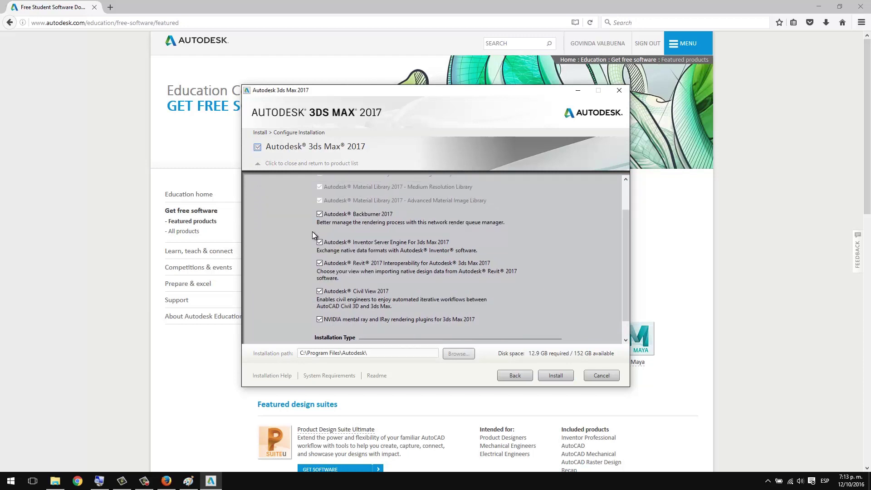
{"action": "scroll", "coordinate": [309, 225], "scroll_direction": "down", "scroll_amount": 1}
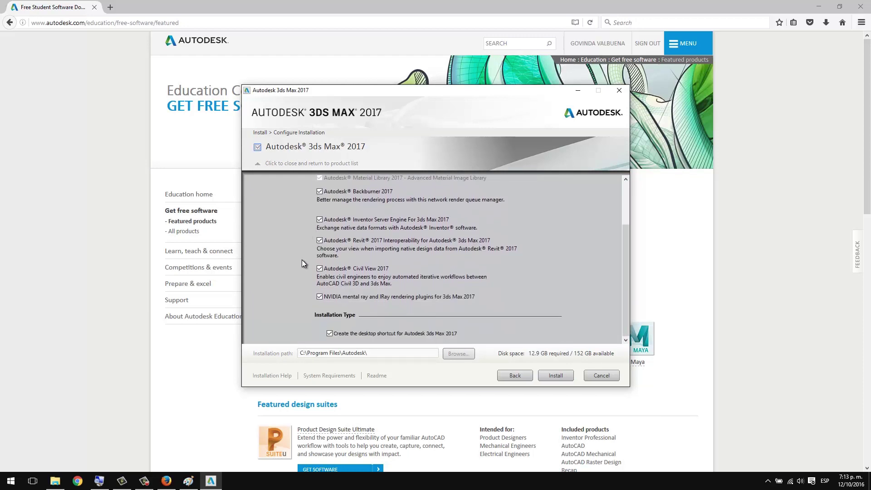
{"action": "scroll", "coordinate": [301, 260], "scroll_direction": "up", "scroll_amount": 1}
{"action": "scroll", "coordinate": [301, 260], "scroll_direction": "up", "scroll_amount": 1}
{"action": "left_click", "coordinate": [259, 164]}
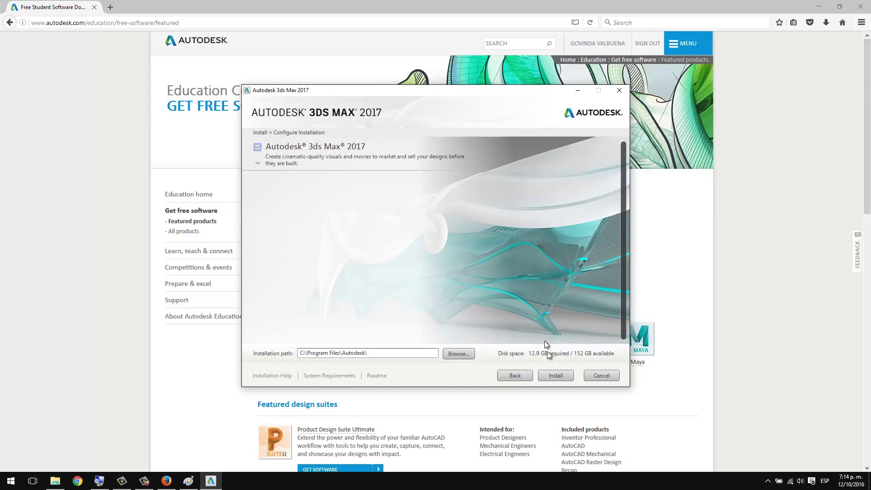
{"action": "left_click", "coordinate": [555, 378]}
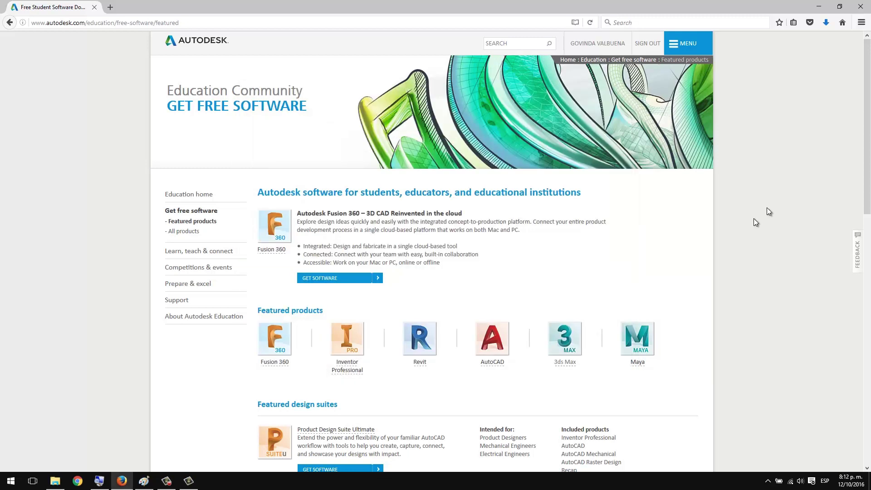
Minimize Firefox and launch 3ds Max 2017 from its desktop shortcut
{"action": "left_click", "coordinate": [819, 6]}
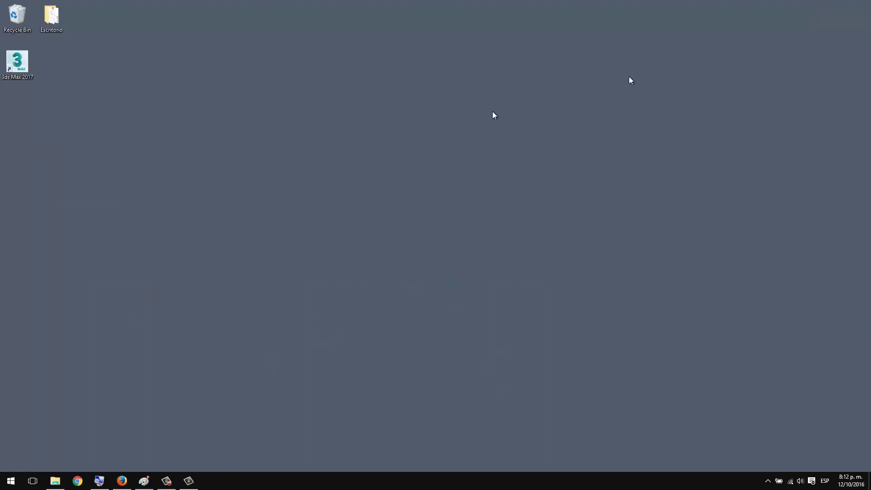
{"action": "left_click_drag", "start_coordinate": [26, 70], "coordinate": [439, 211]}
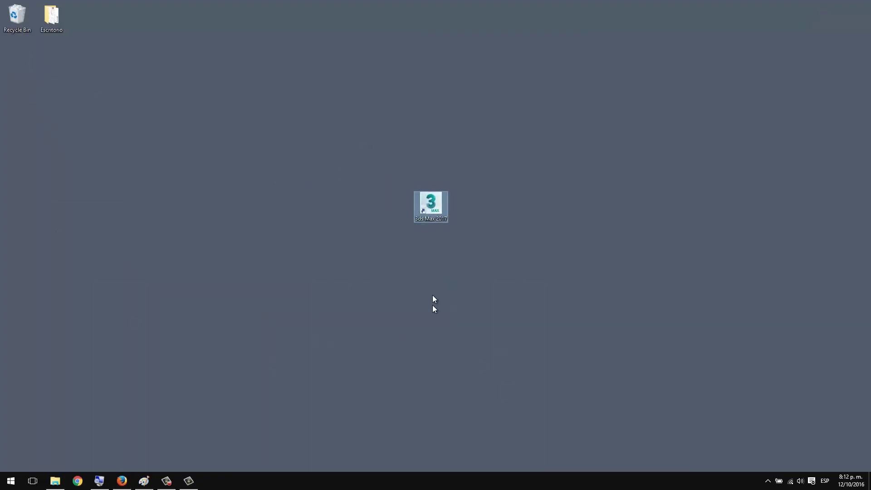
{"action": "double_click", "coordinate": [434, 203]}
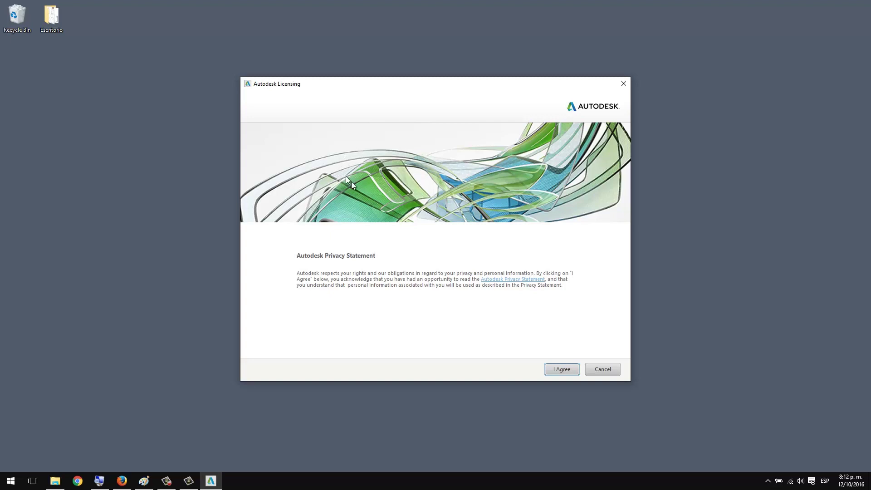
Accept the Autodesk privacy statement and continue with the Classic initial experience
{"action": "left_click", "coordinate": [563, 368]}
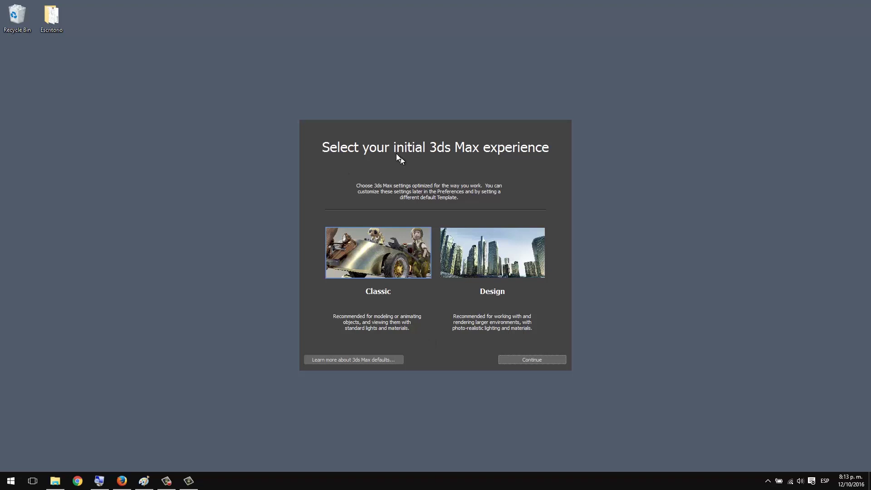
{"action": "key", "text": "Right"}
{"action": "left_click", "coordinate": [390, 262]}
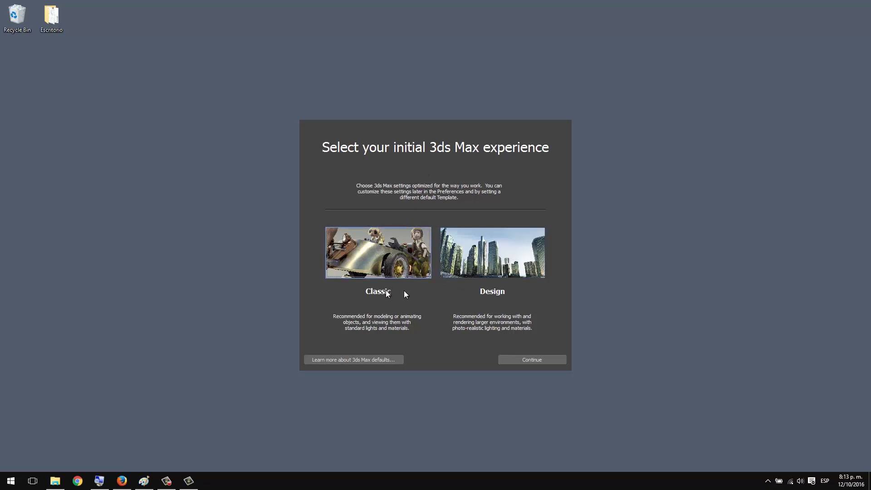
{"action": "left_click", "coordinate": [529, 358]}
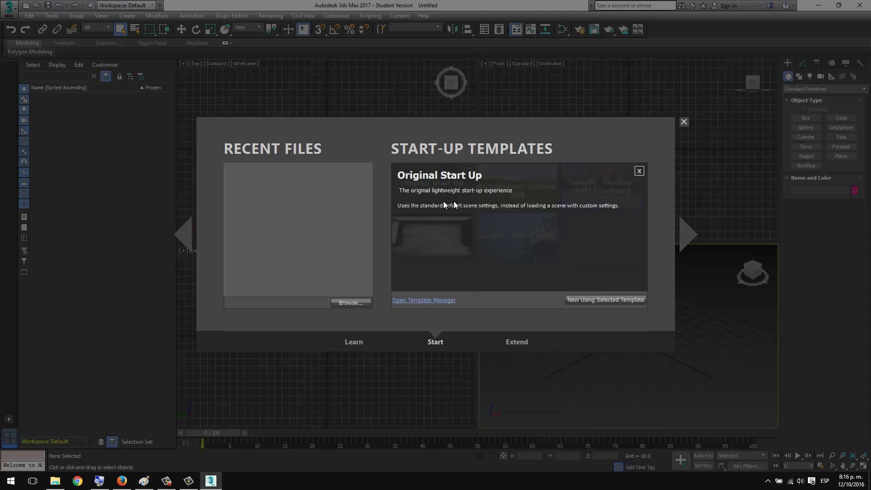
Pick the Original Start Up template, close the Welcome screen and activate the Left viewport
{"action": "left_click", "coordinate": [640, 171]}
{"action": "mouse_move", "coordinate": [432, 186]}
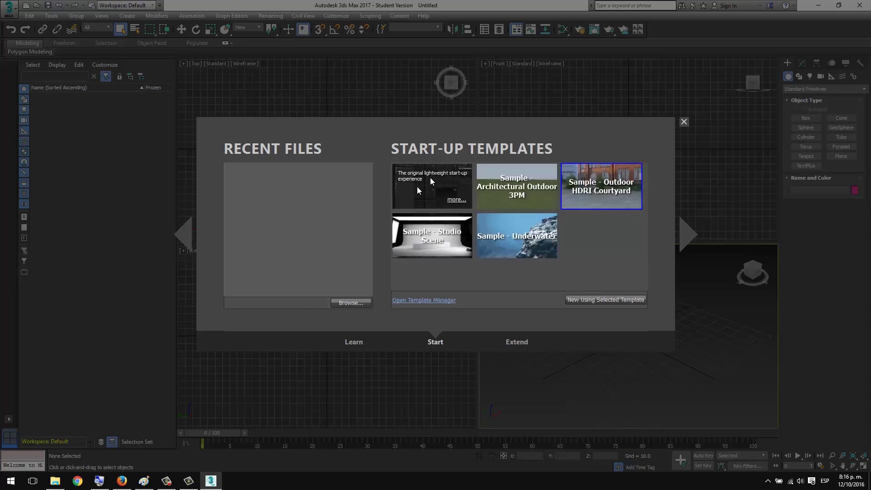
{"action": "left_click", "coordinate": [432, 194]}
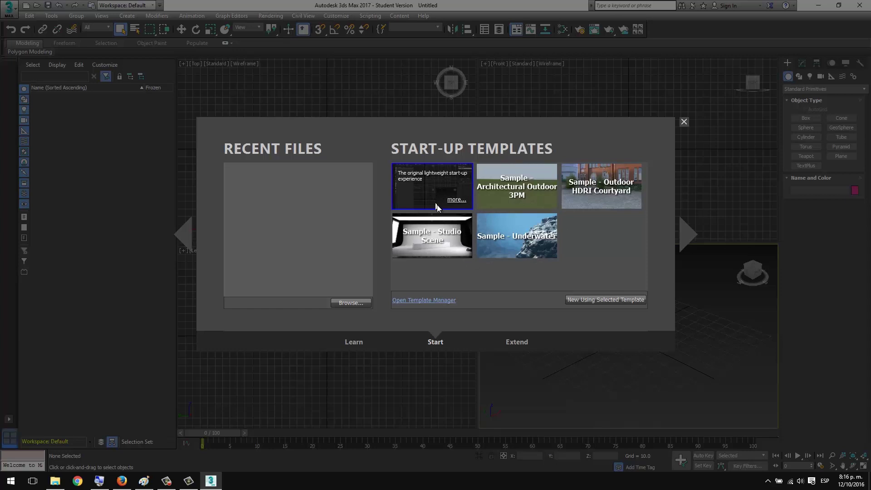
{"action": "left_click", "coordinate": [685, 125]}
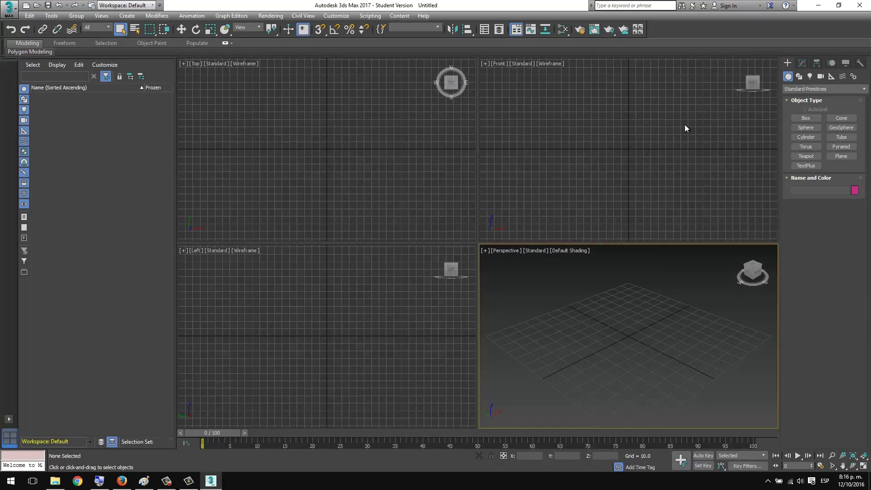
{"action": "left_click", "coordinate": [440, 340]}
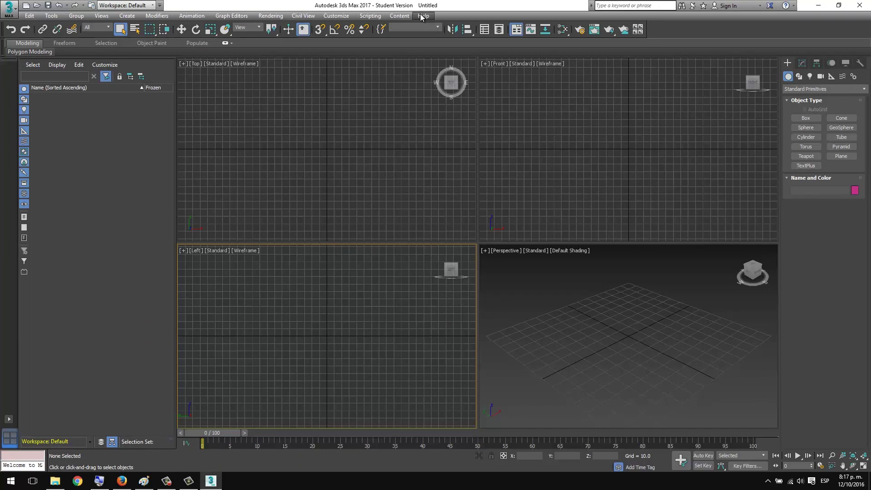
Open the About 3ds Max window from the Help menu's Autodesk Product Information
{"action": "left_click", "coordinate": [422, 18]}
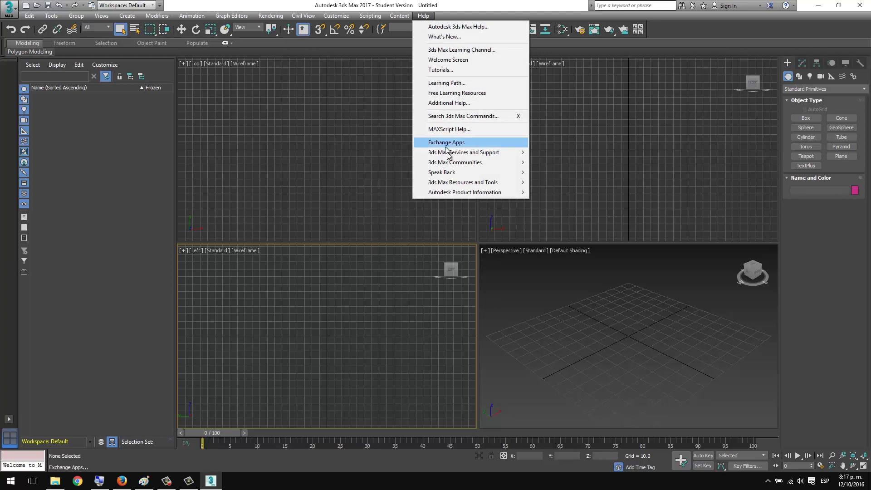
{"action": "mouse_move", "coordinate": [464, 192]}
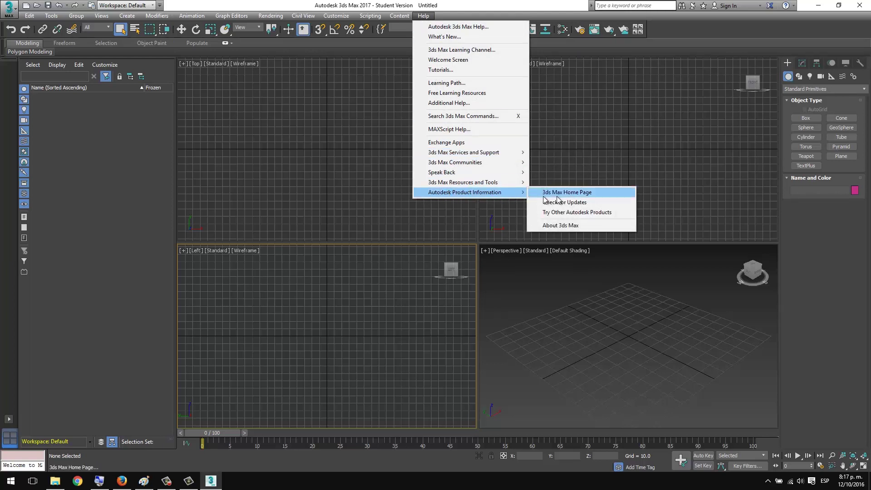
{"action": "left_click", "coordinate": [554, 226]}
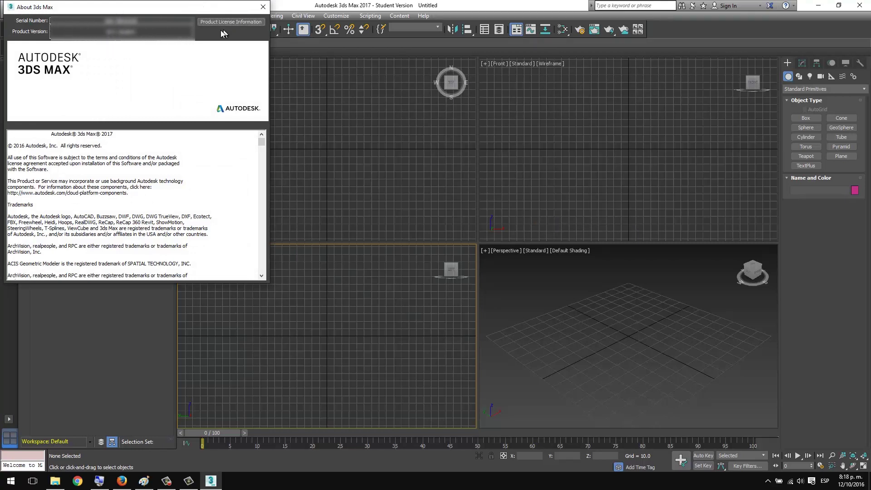
Read the About window's legal notices through to the end and close it
{"action": "left_click_drag", "start_coordinate": [261, 144], "coordinate": [255, 271]}
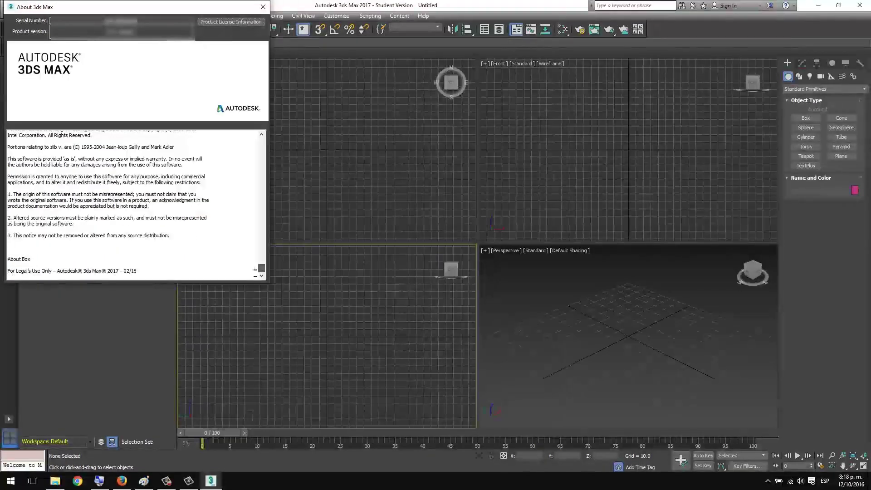
{"action": "left_click", "coordinate": [263, 7]}
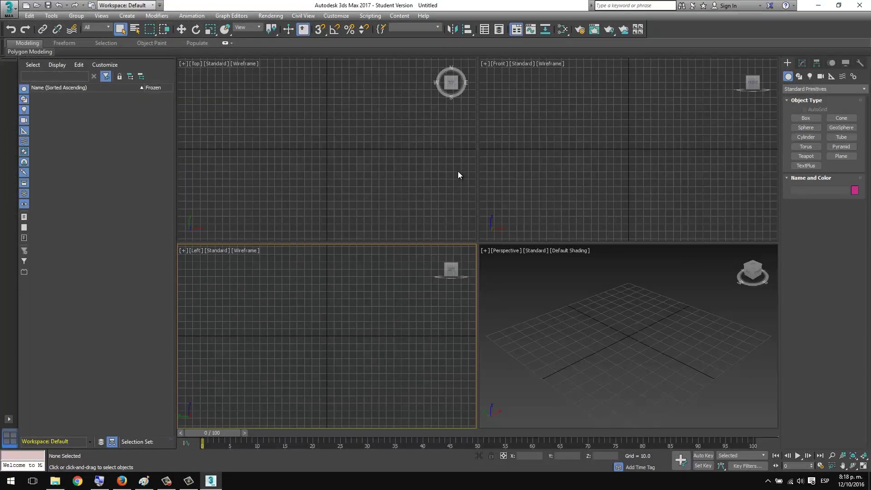